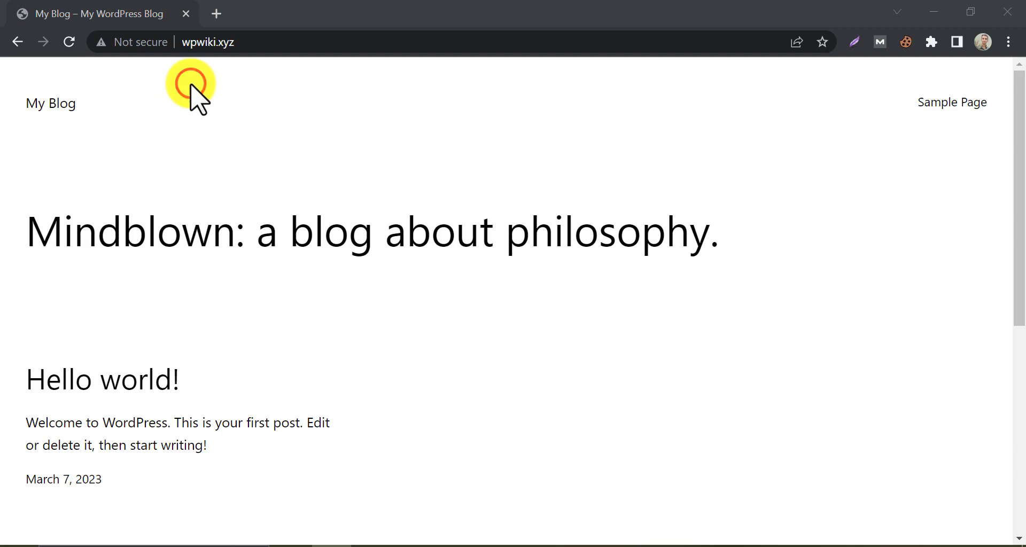
Check the site's connection security details in the browser, then close them.
left_click(191, 113)
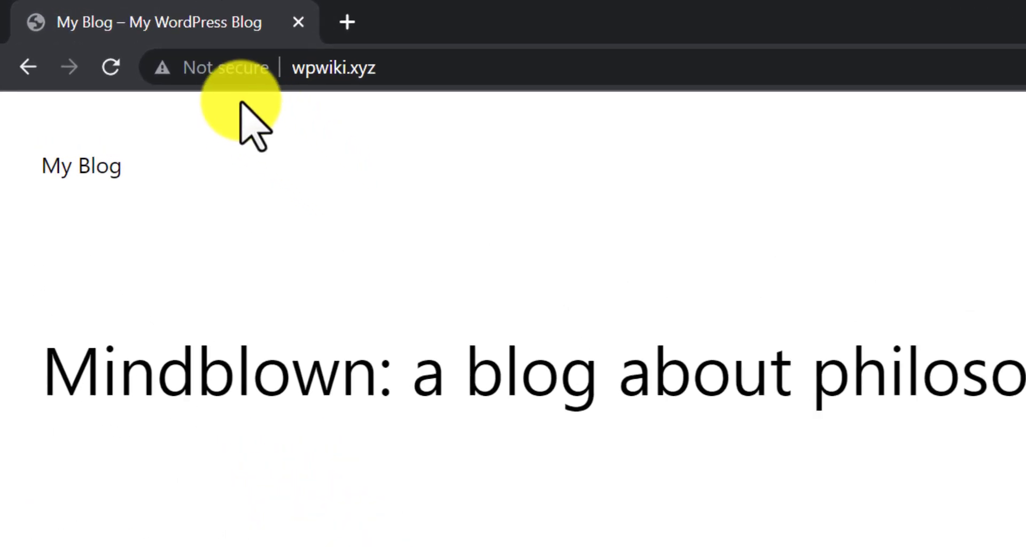
left_click(199, 65)
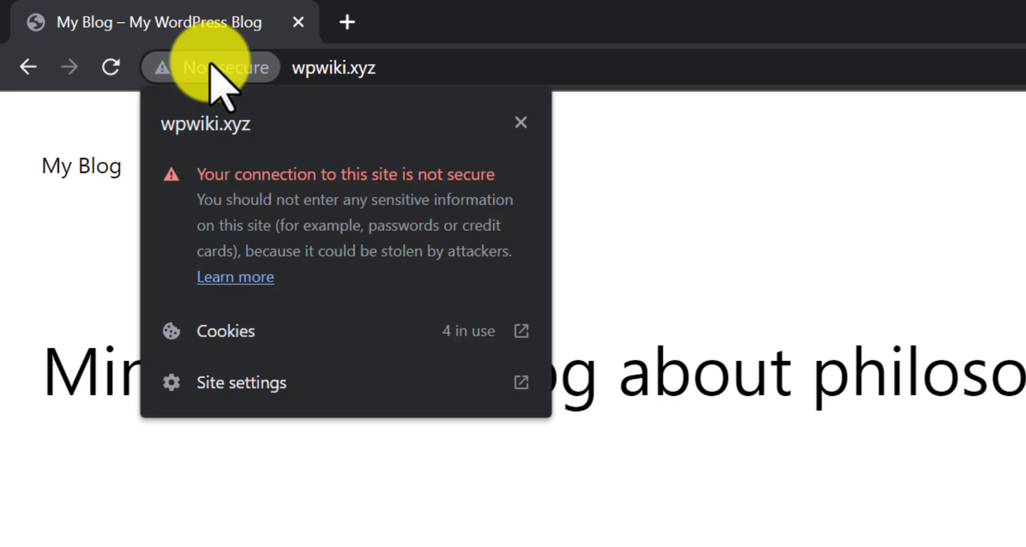
left_click(522, 126)
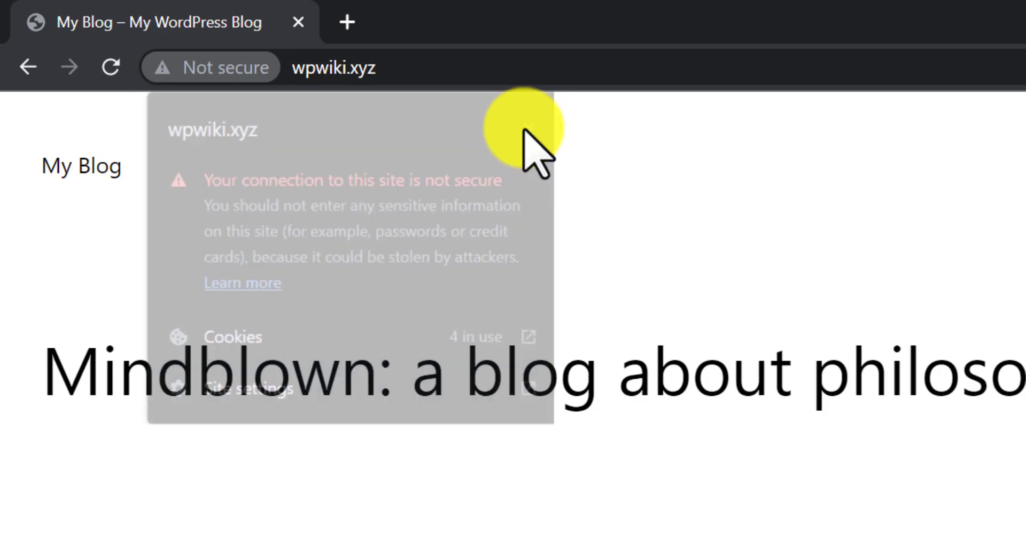
Load the WordPress login page by appending /wp-admin to the site's domain.
left_click(507, 70)
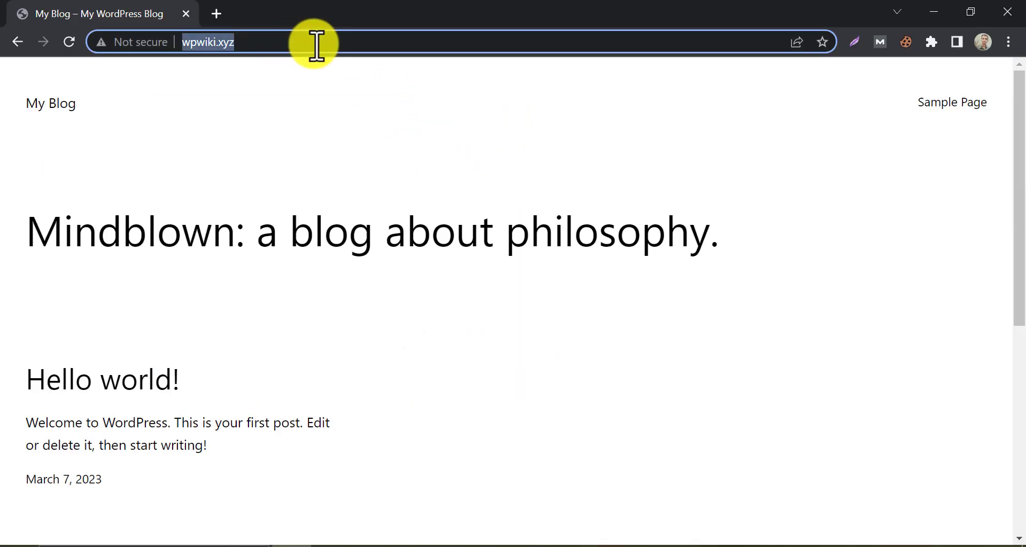
key("End")
type("/")
type("wp")
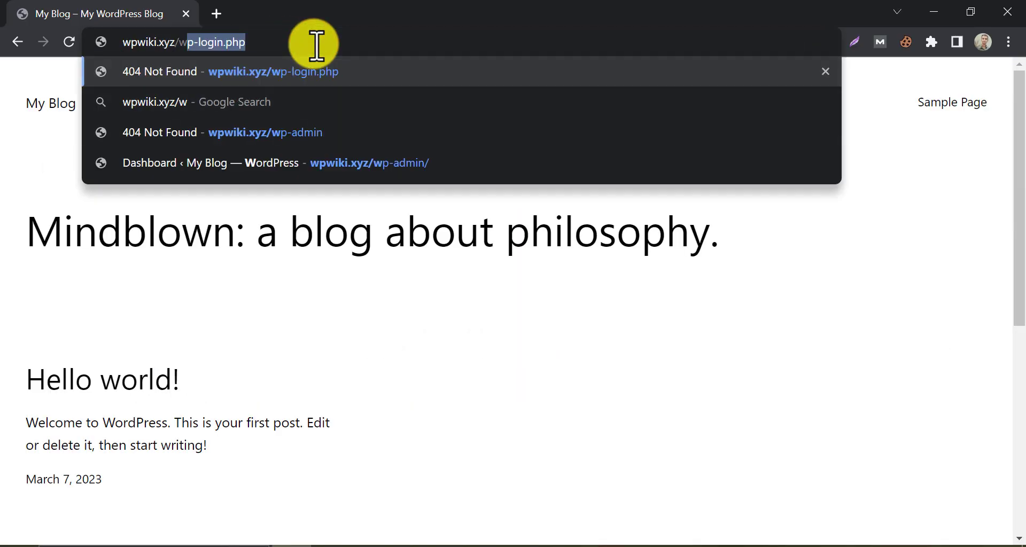
type("-admin")
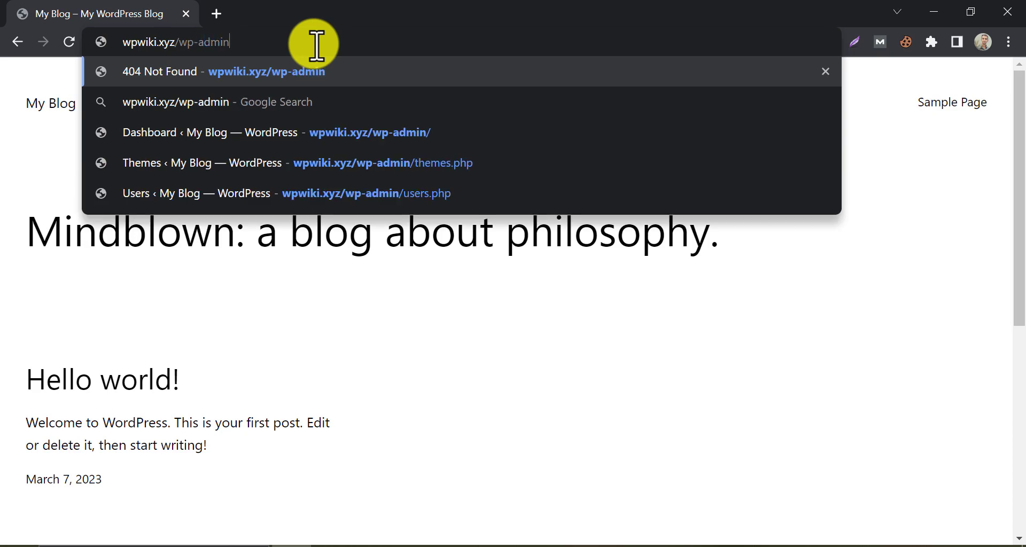
key("Return")
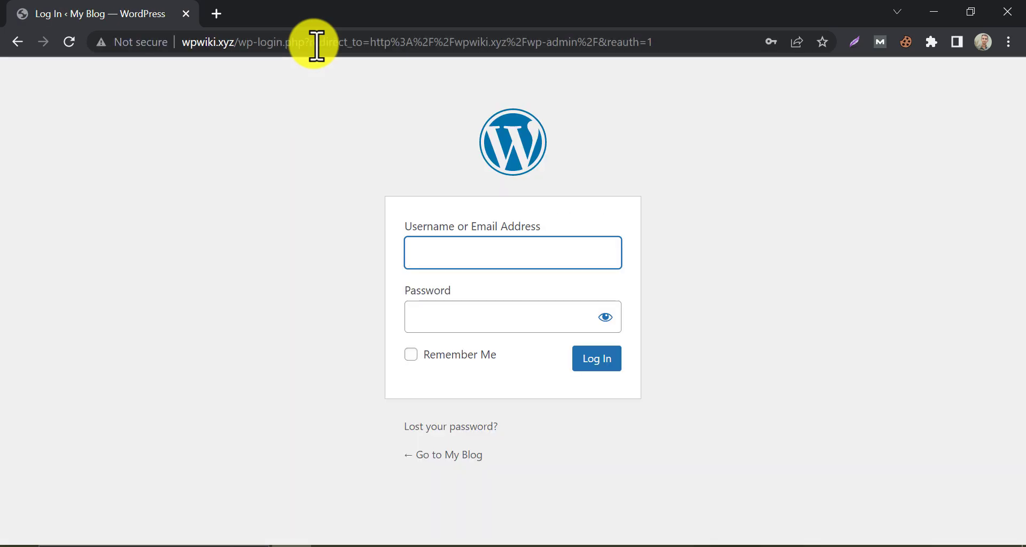
Log in to WordPress with the admin username and password.
type("admin")
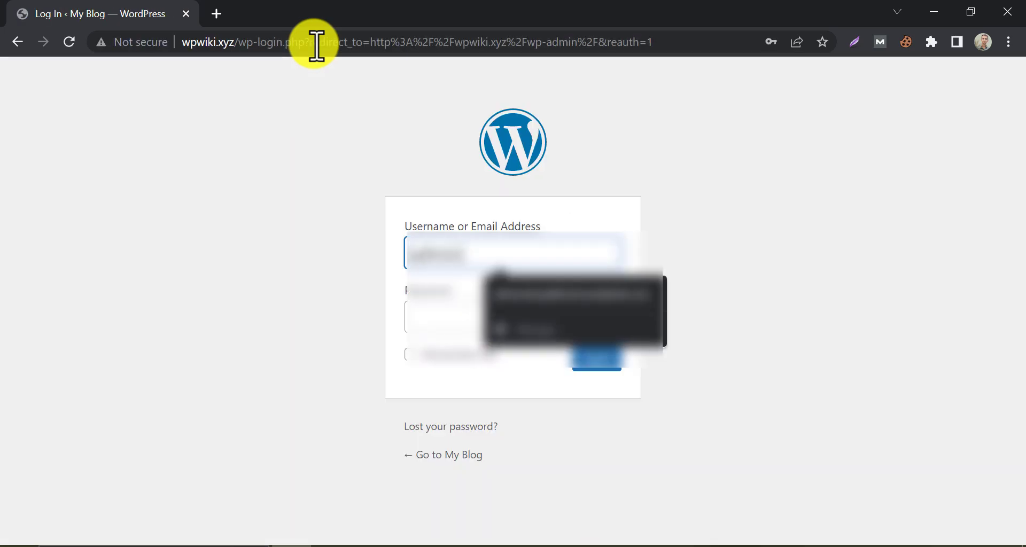
left_click(419, 307)
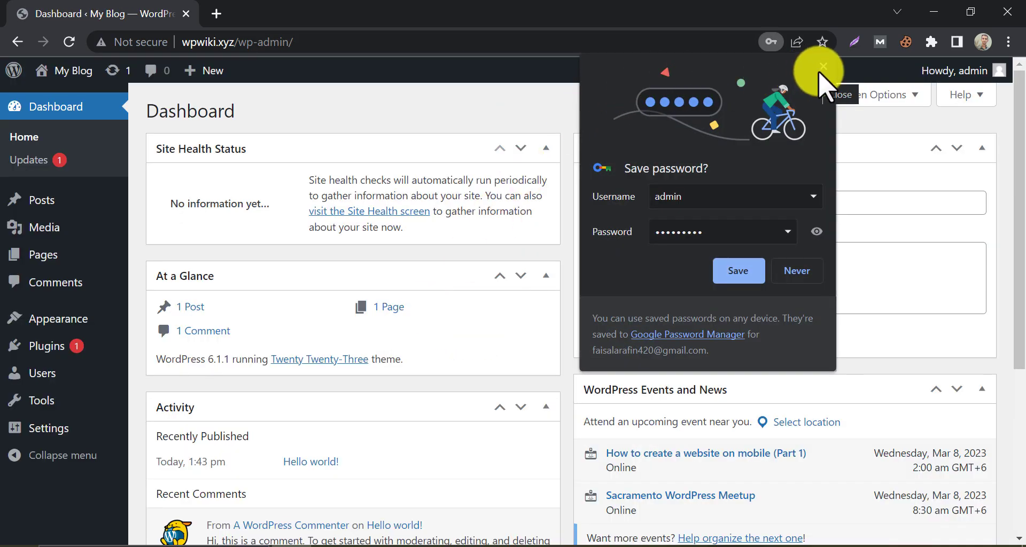
Dismiss Chrome's save-password offer and go to Plugins > Add New.
left_click(823, 66)
mouse_move(80, 366)
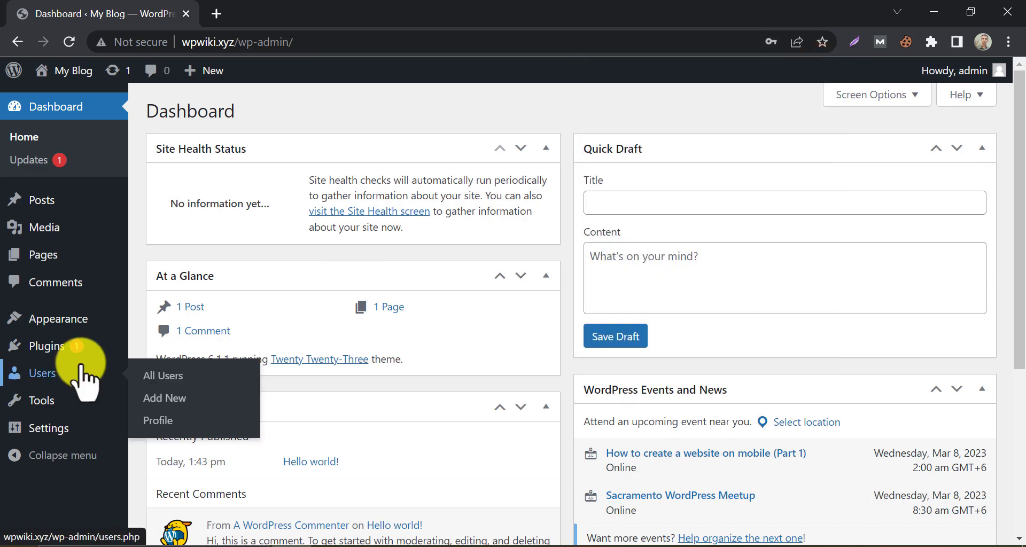
mouse_move(98, 348)
left_click(153, 372)
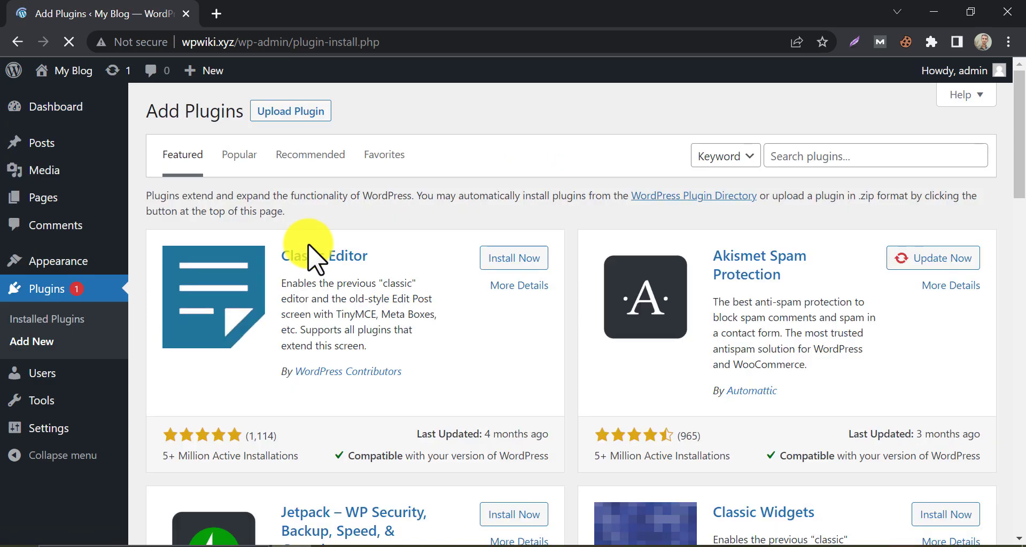
Search plugins for 'ssl', then install and activate WP Encryption.
left_click(786, 155)
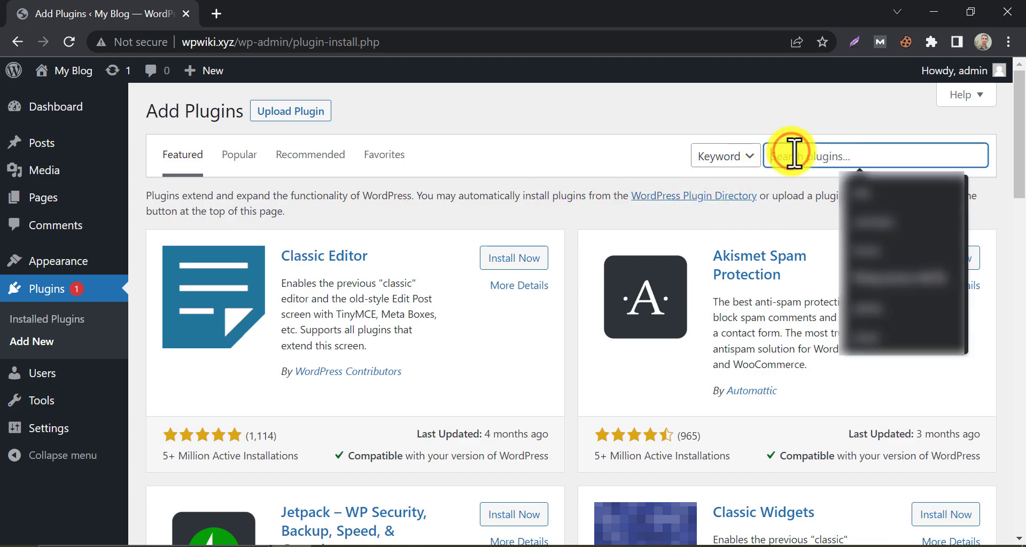
type("ssl")
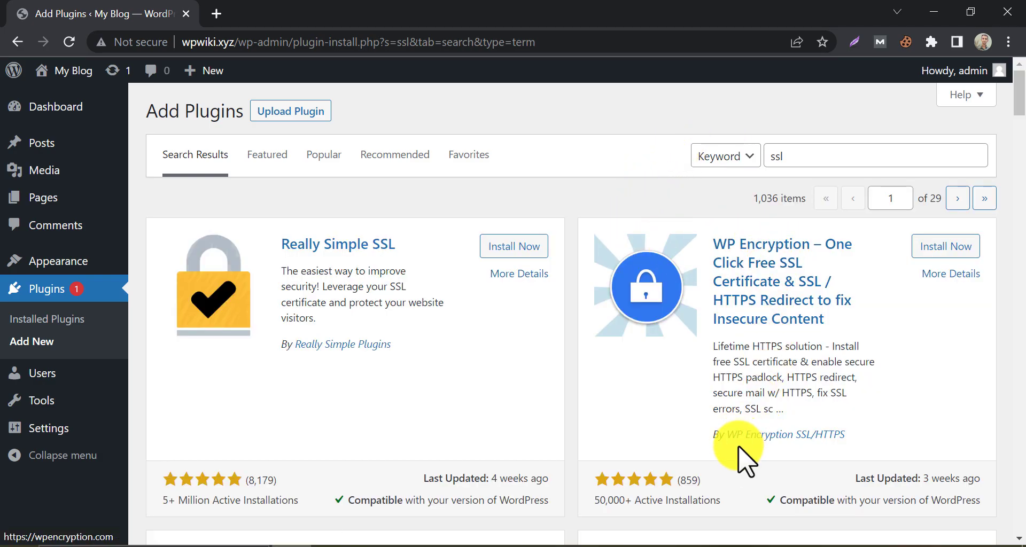
left_click(914, 249)
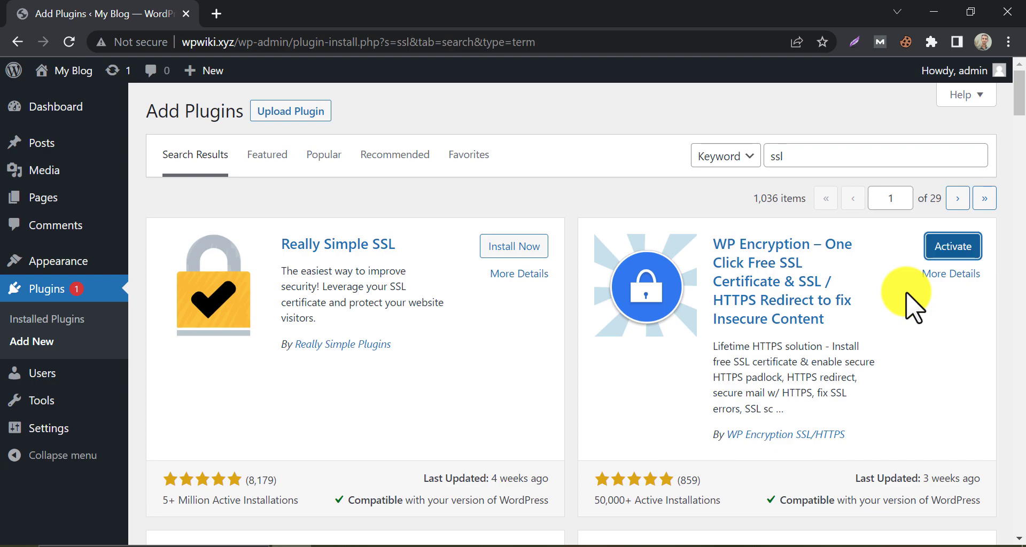
left_click(950, 250)
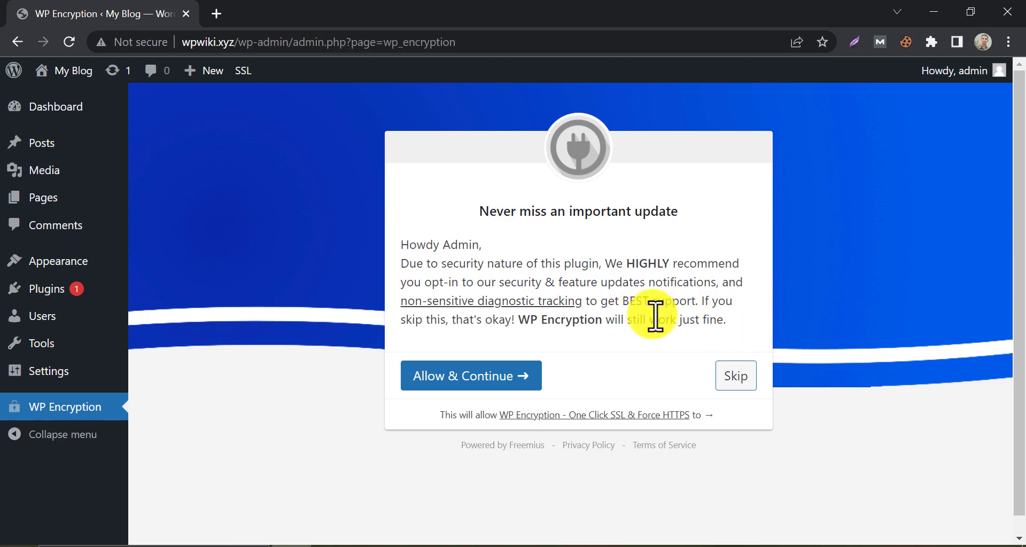
Skip WP Encryption's update opt-in and select the FREE plan.
left_click(723, 378)
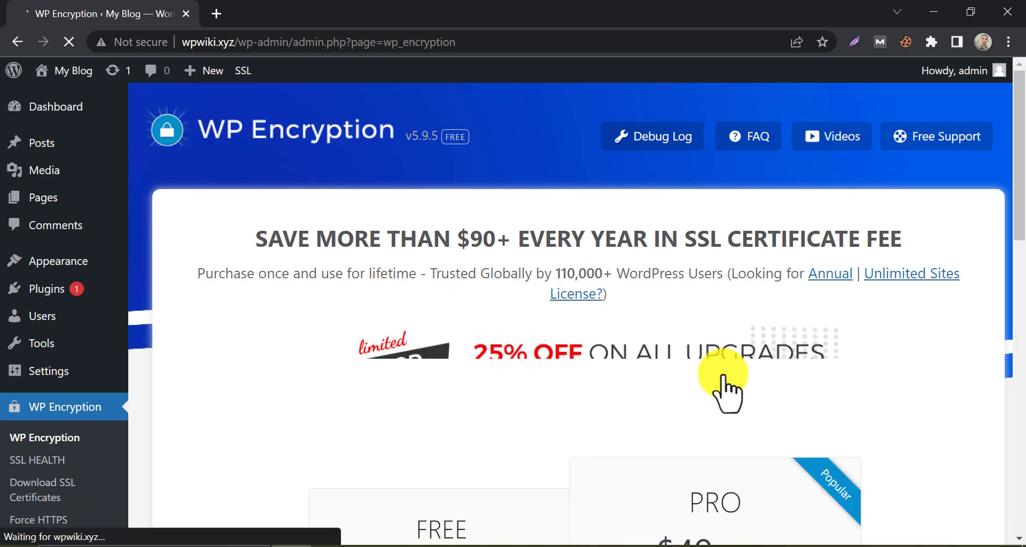
scroll(727, 376, "down", 5)
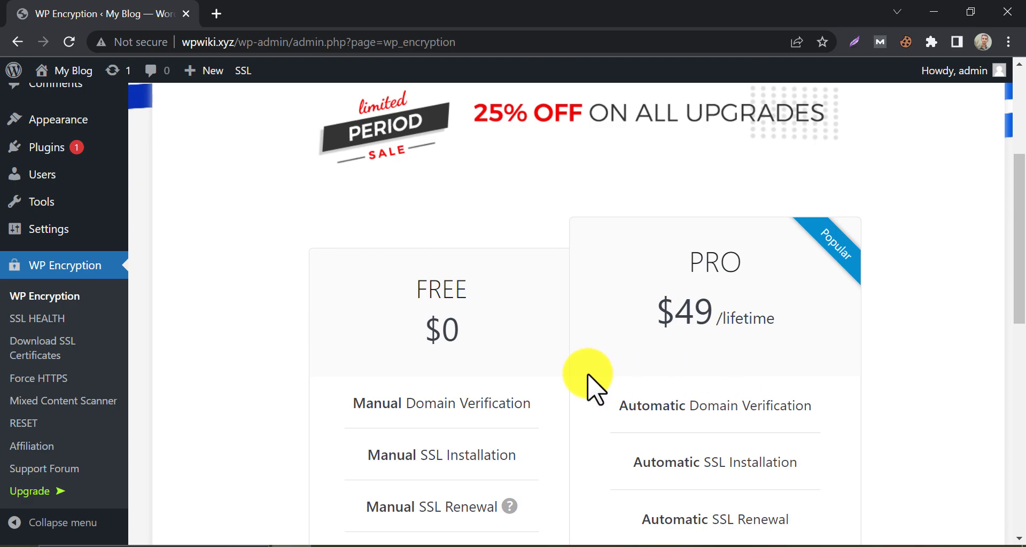
scroll(577, 389, "down", 1)
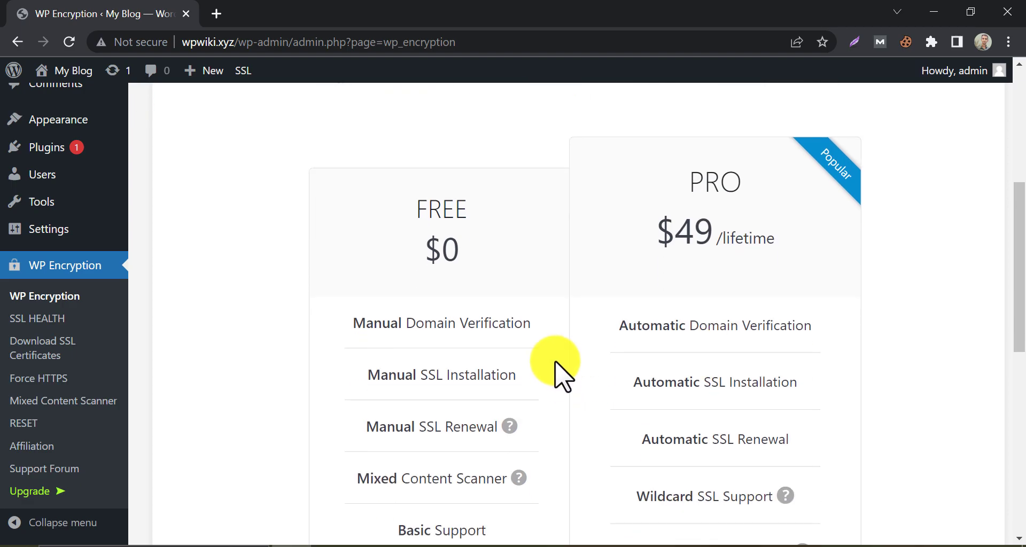
scroll(556, 374, "down", 4)
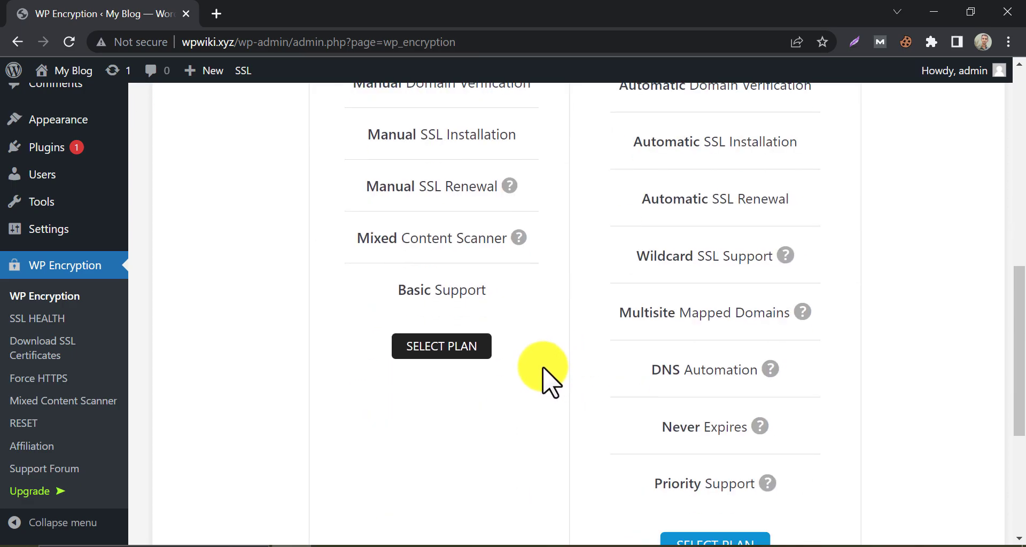
scroll(544, 377, "up", 3)
left_click(441, 502)
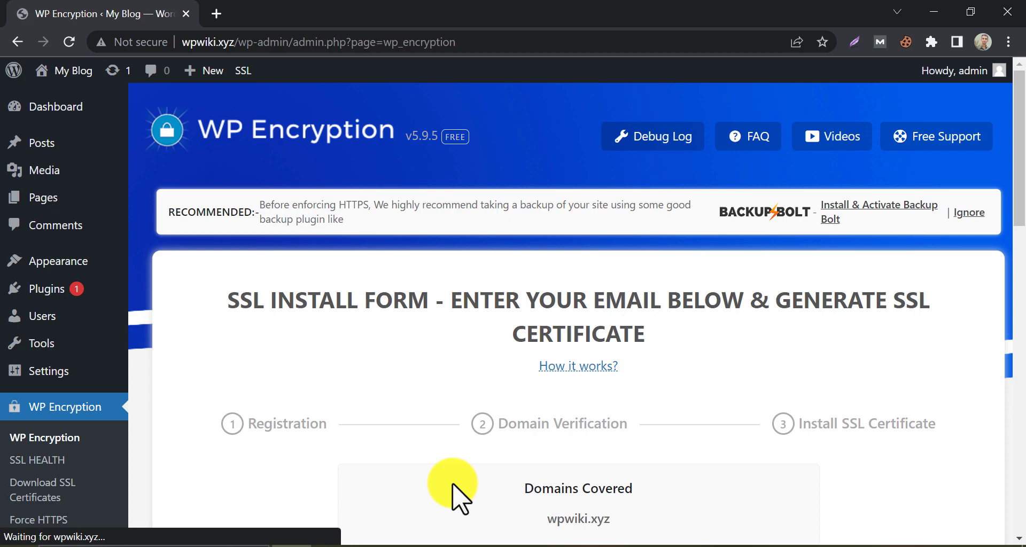
Enter the registration e-mail and enable the certificate for both www and non-www domains.
scroll(453, 487, "down", 5)
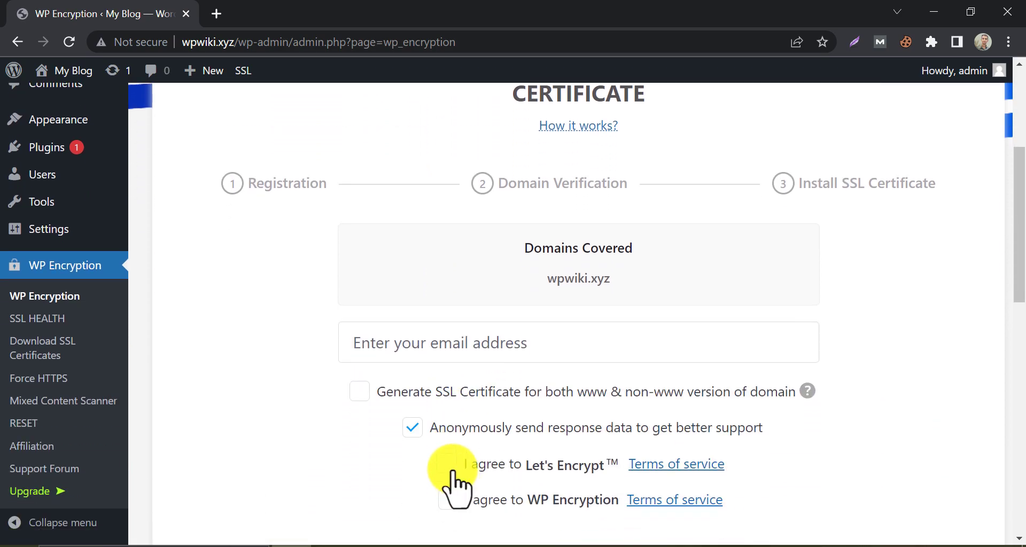
left_click(406, 361)
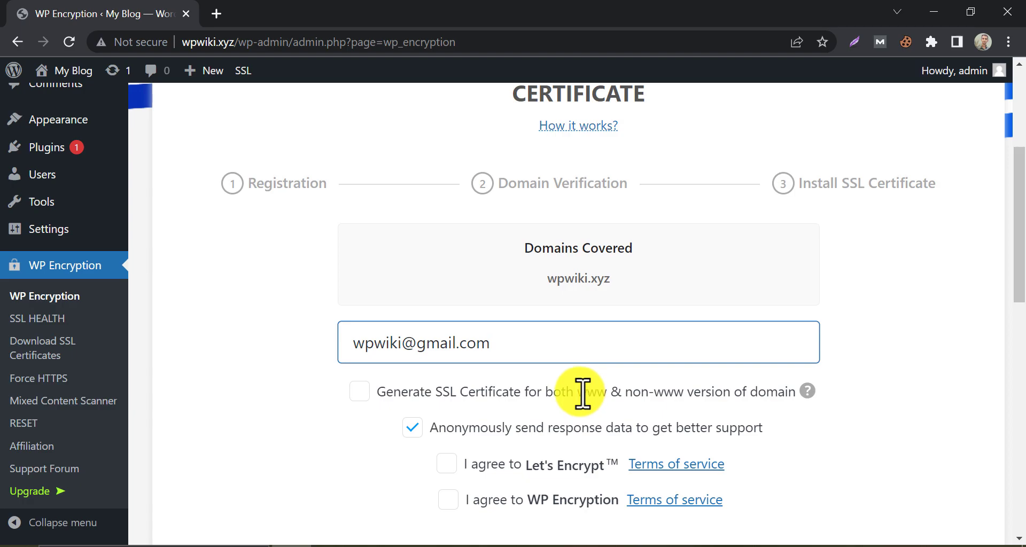
left_click_drag(584, 394, 620, 396)
left_click(634, 395)
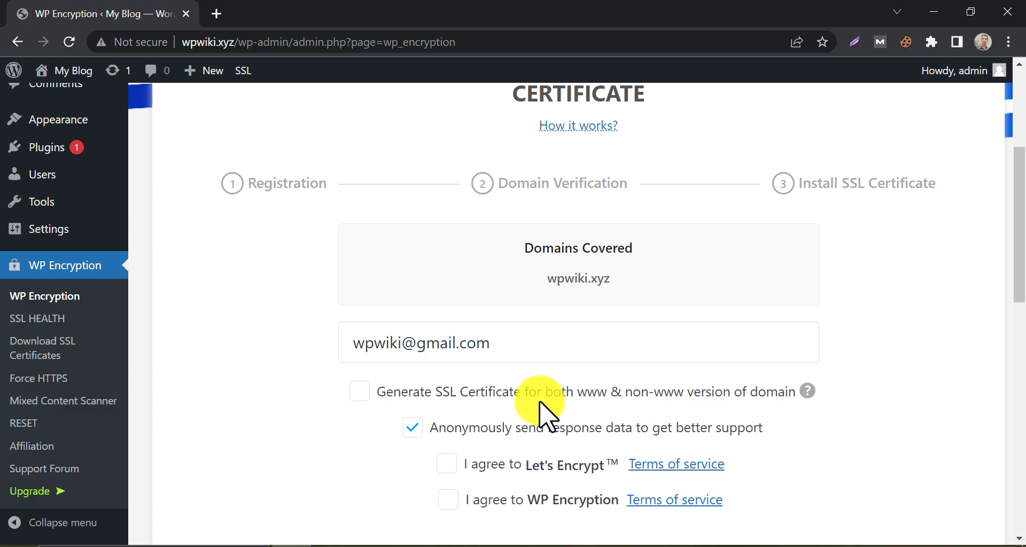
left_click(358, 394)
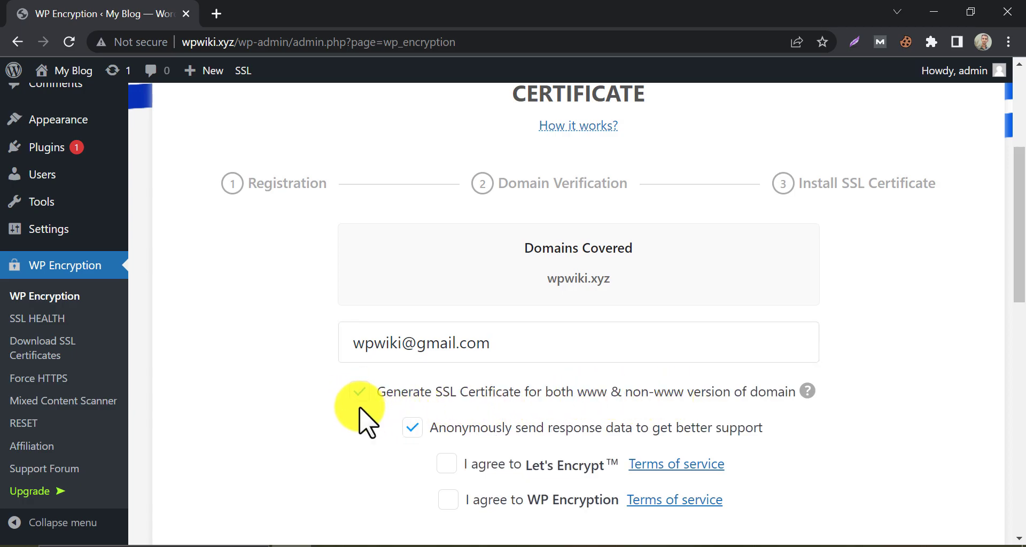
scroll(310, 407, "up", 3)
scroll(305, 395, "down", 1)
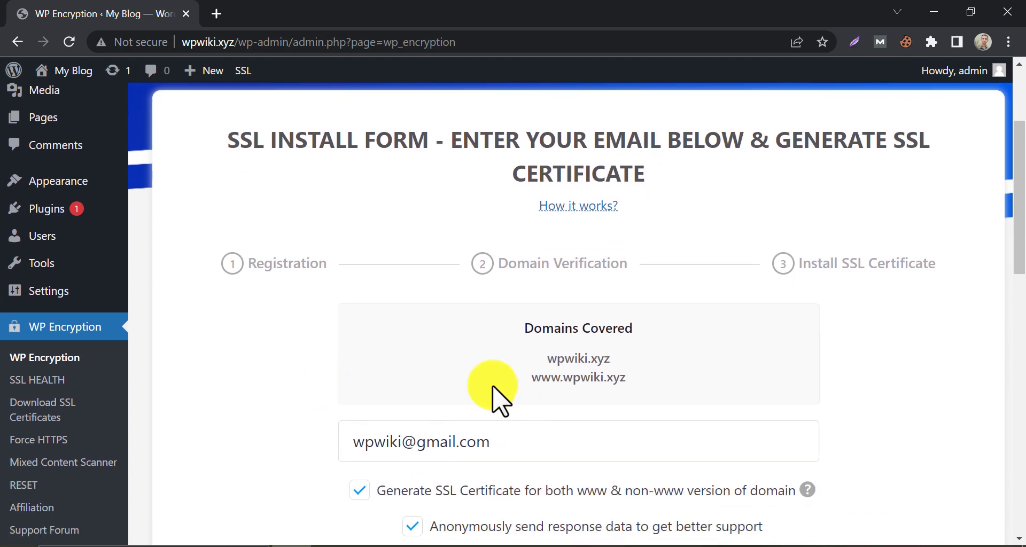
double_click(550, 359)
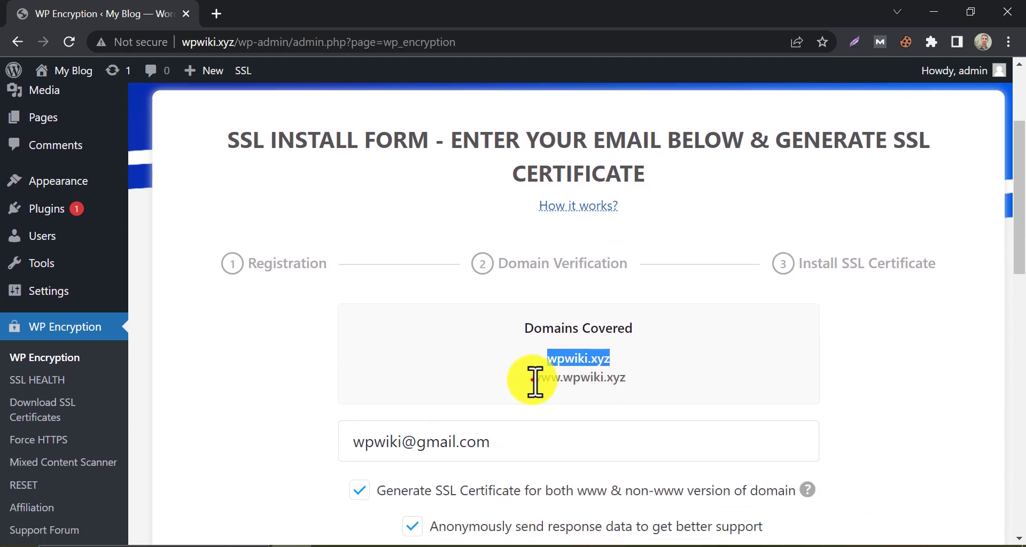
left_click_drag(534, 380, 625, 380)
left_click(624, 380)
scroll(622, 379, "down", 4)
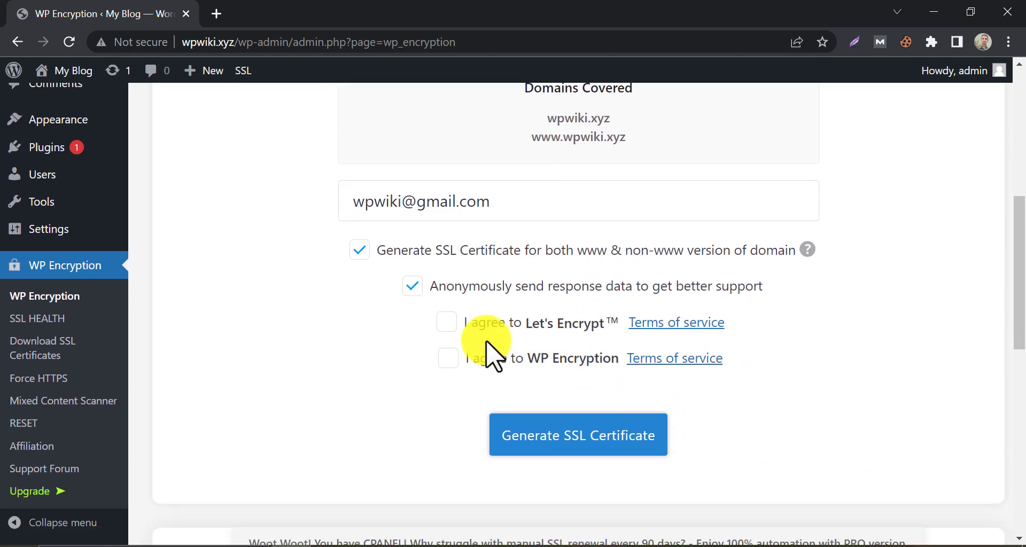
left_click(446, 322)
left_click(449, 358)
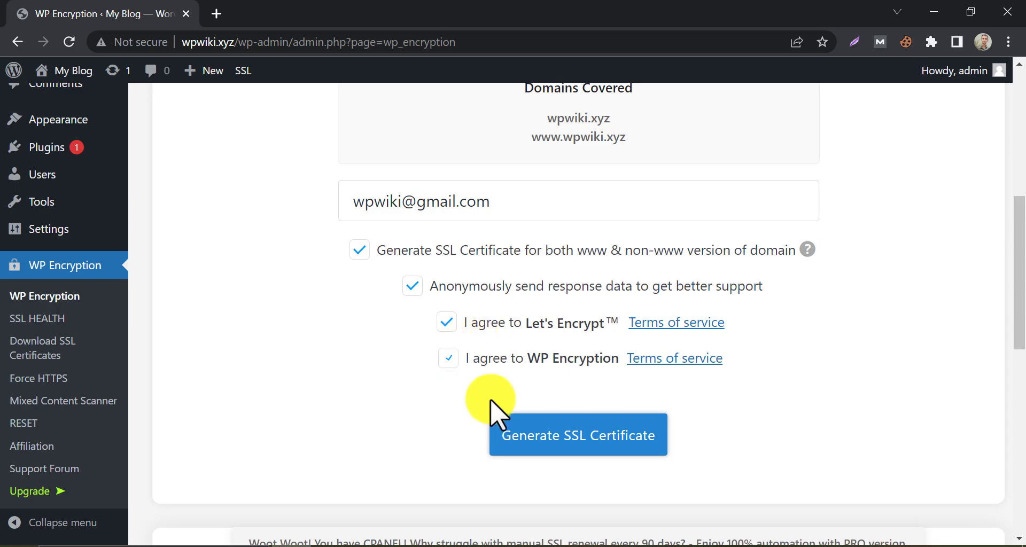
Generate the SSL certificate request and review the domain verification instructions.
left_click(553, 435)
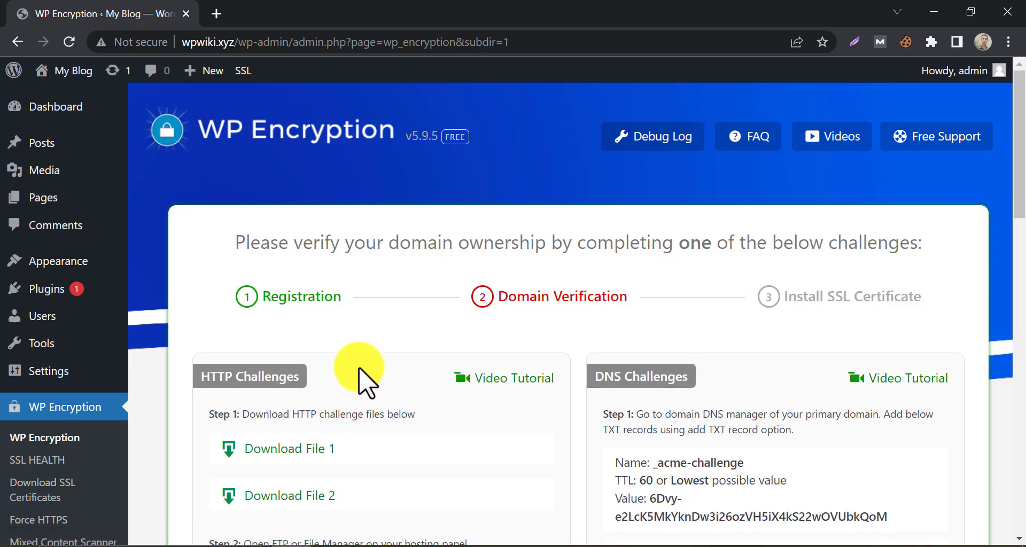
mouse_move(227, 244)
left_mouse_down()
mouse_move(660, 235)
mouse_move(918, 250)
left_mouse_up()
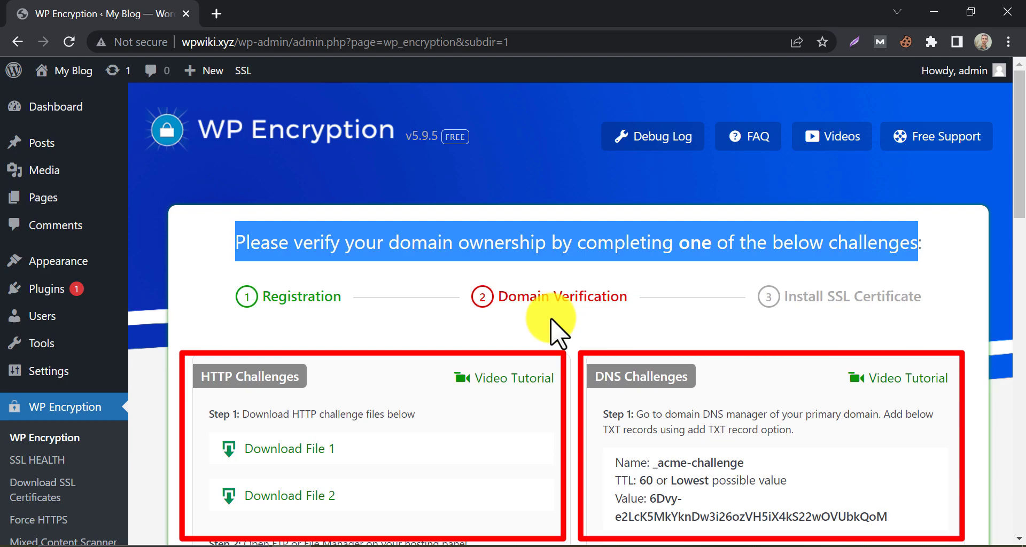
left_click(553, 320)
scroll(550, 319, "down", 3)
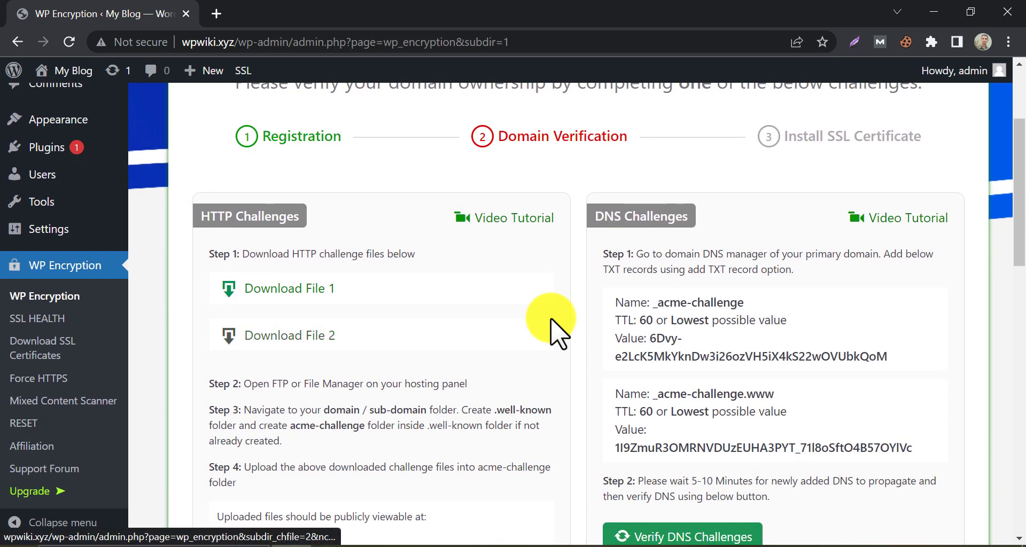
scroll(545, 310, "down", 1)
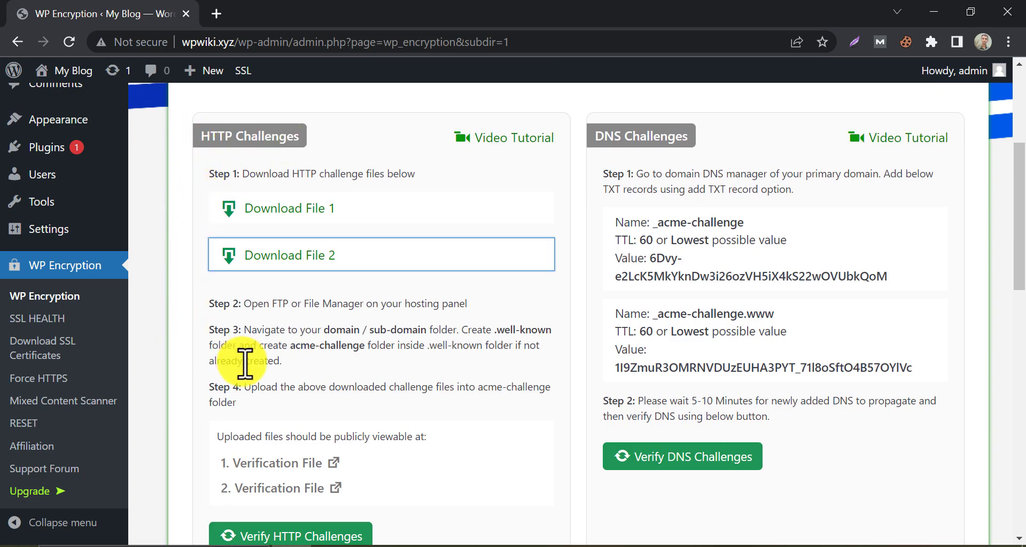
left_click_drag(244, 304, 467, 303)
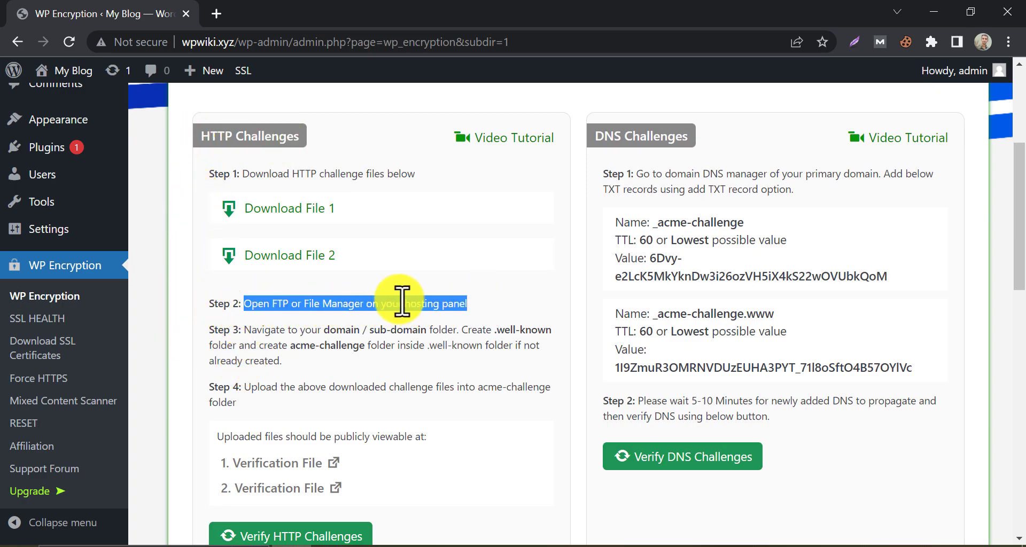
Open wpwiki.xyz/cpanel in a new browser tab.
left_click(217, 13)
type("wpwiki.xyz")
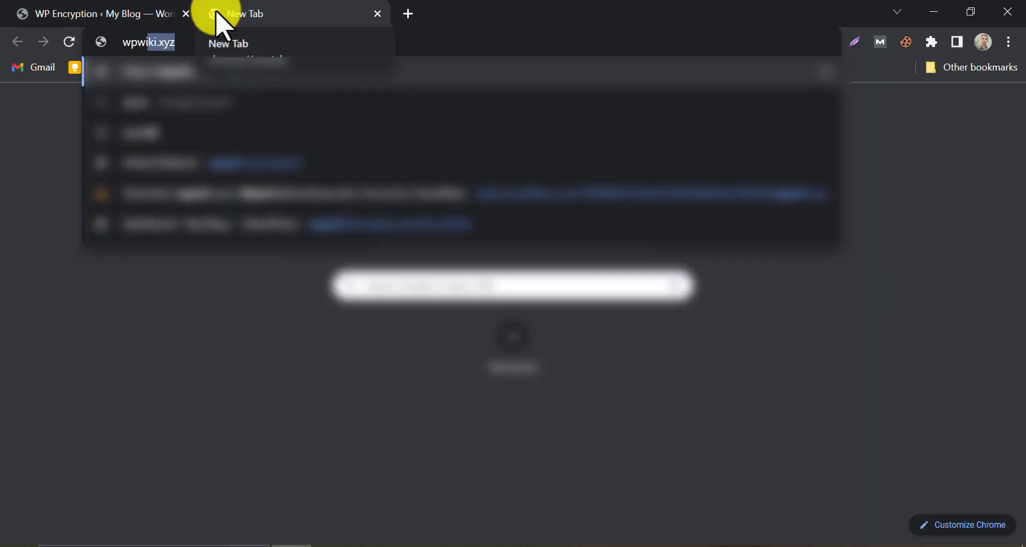
left_click(251, 251)
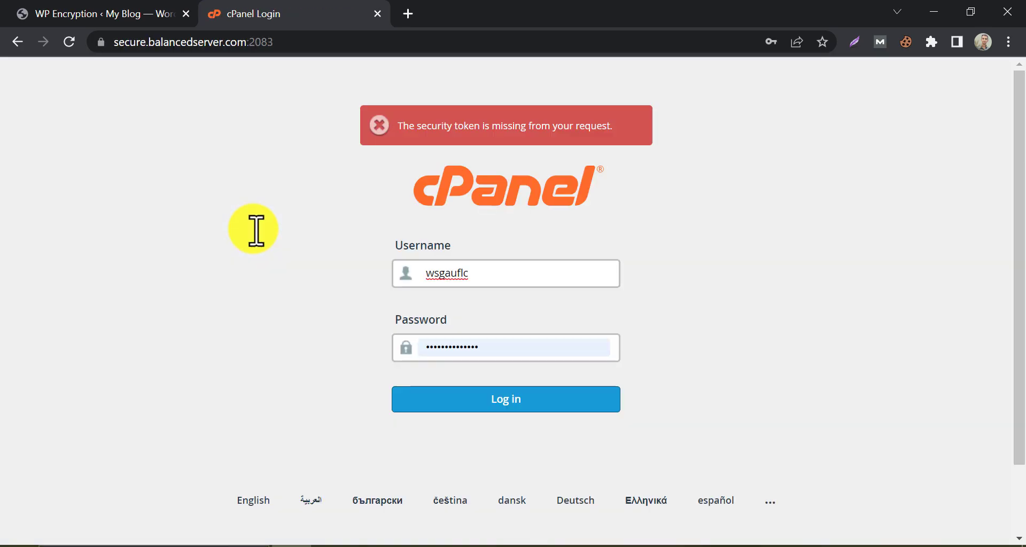
Log in to cPanel and launch File Manager from the Files section.
left_click(476, 400)
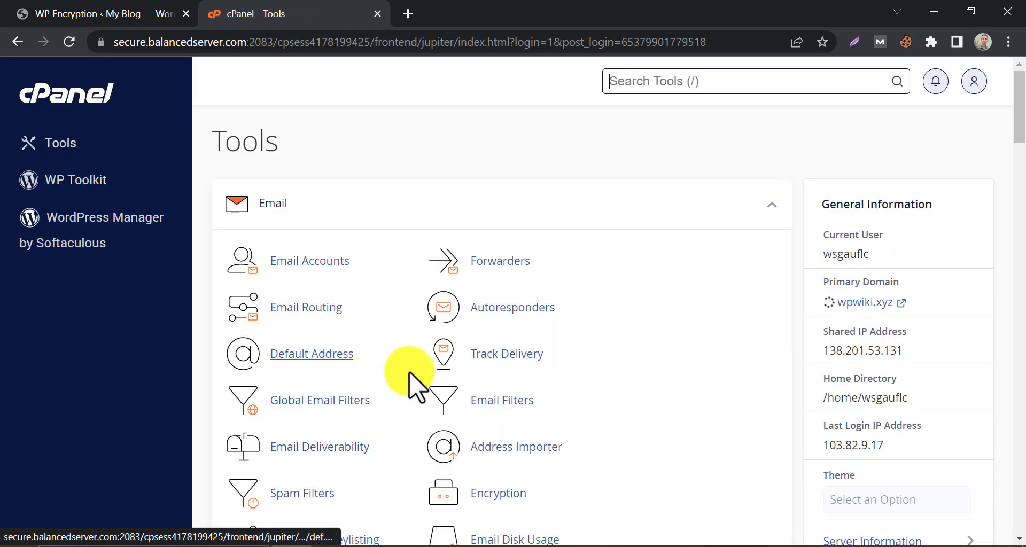
scroll(418, 380, "down", 5)
middle_click(418, 380)
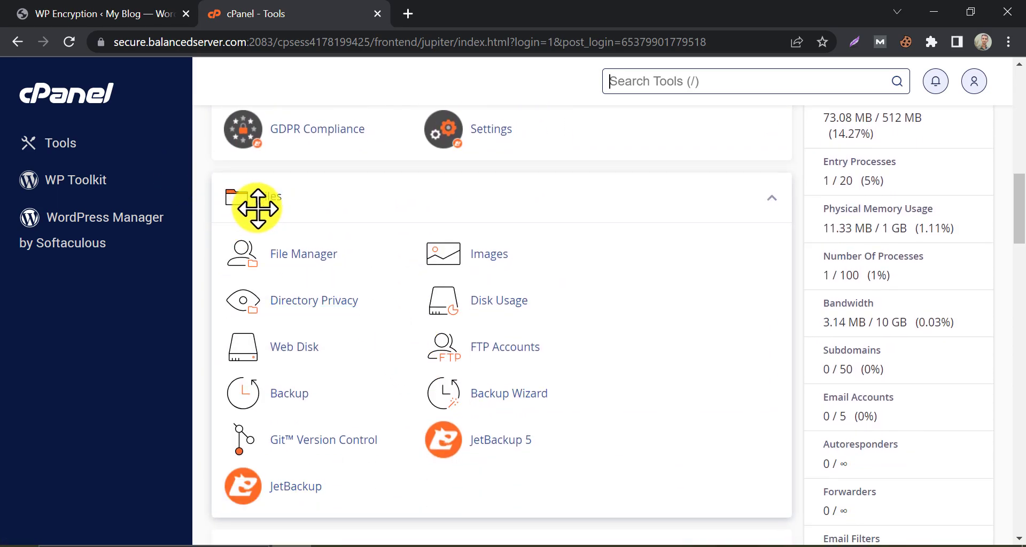
left_click(320, 261)
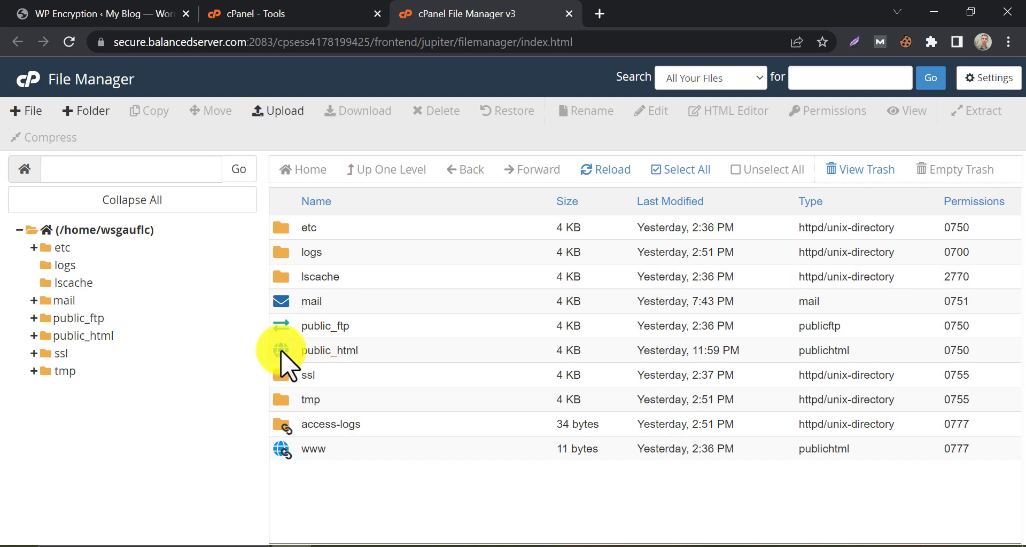
Open the public_html folder in File Manager.
left_click(296, 15)
scroll(810, 320, "up", 5)
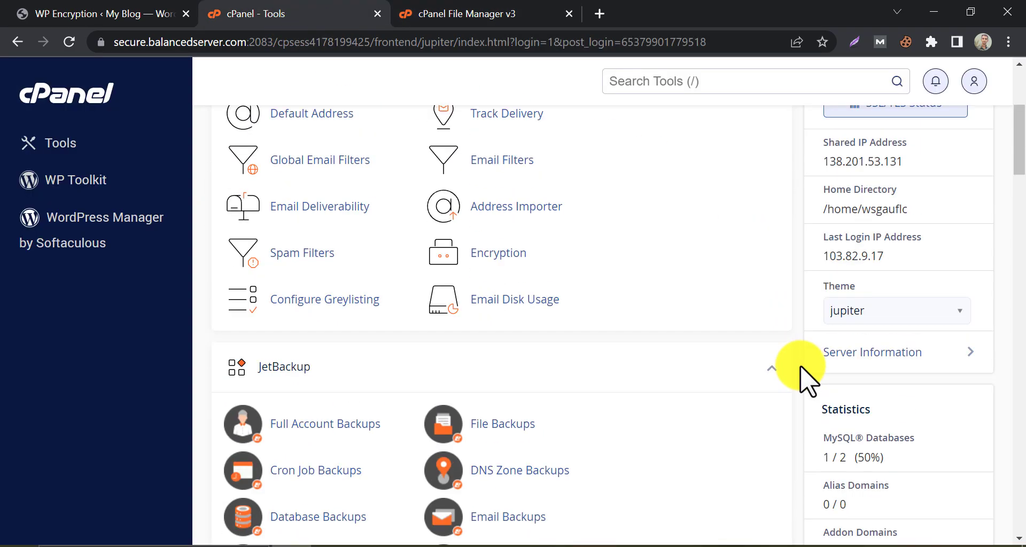
scroll(807, 374, "up", 5)
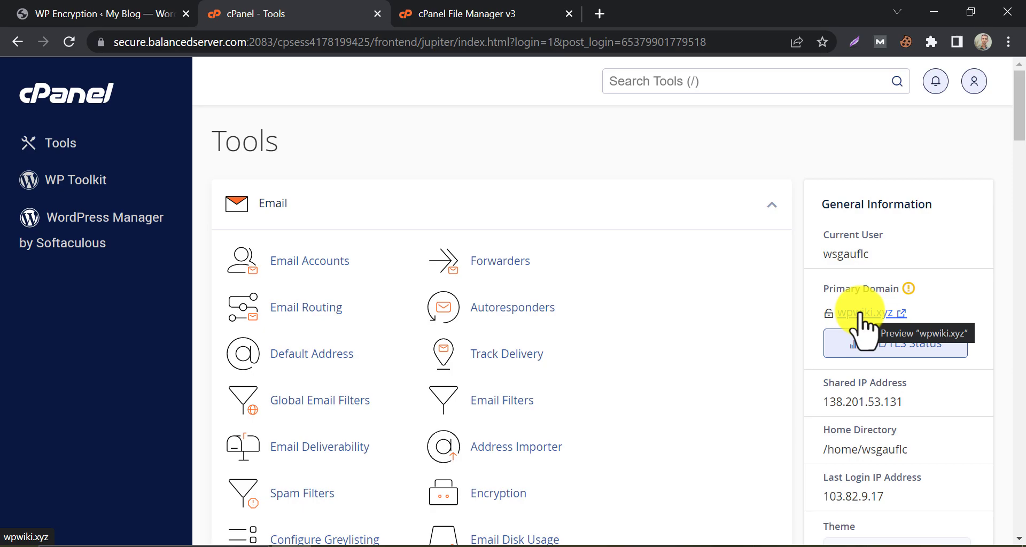
left_click(467, 10)
left_click(283, 354)
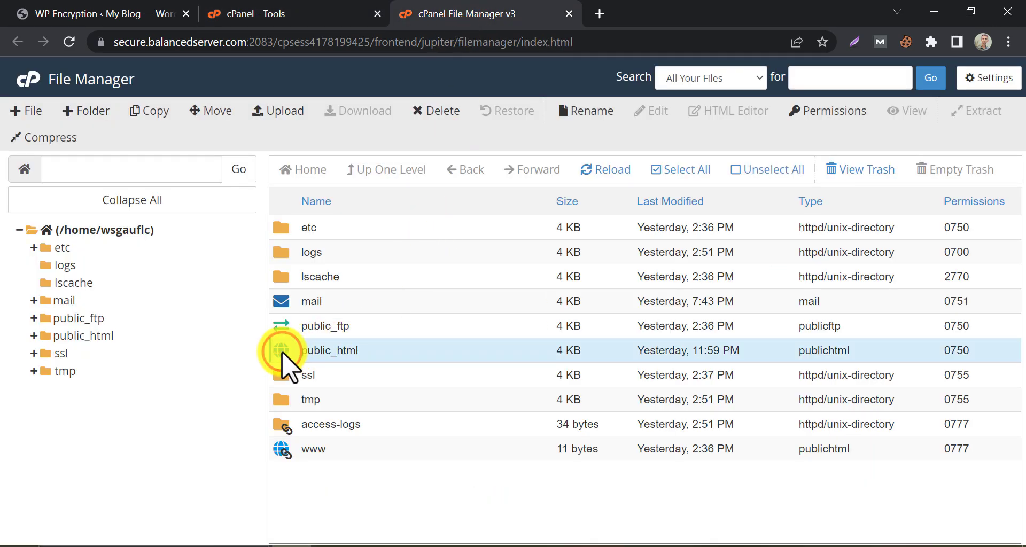
double_click(283, 354)
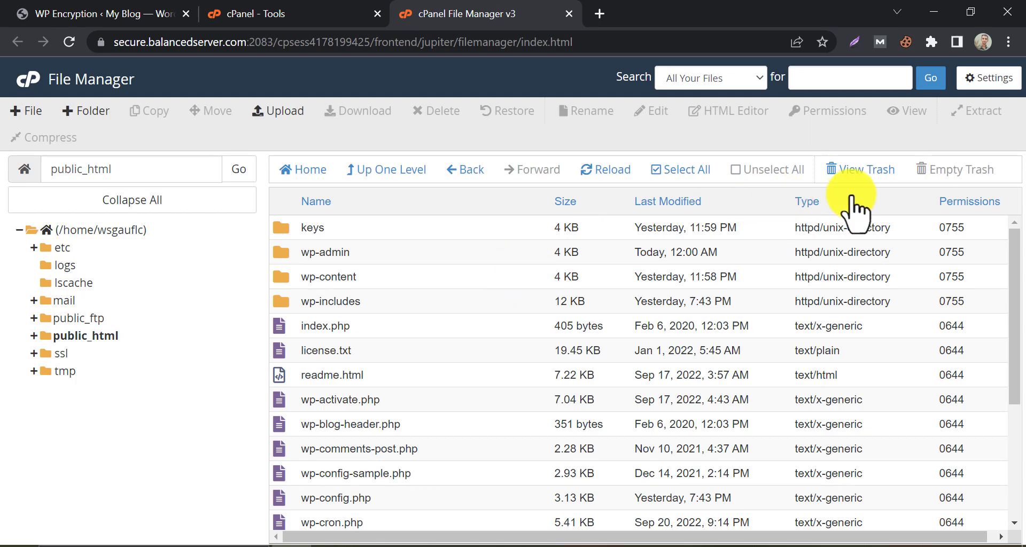
Enable 'Show Hidden Files (dotfiles)' in File Manager settings and save.
left_click(965, 88)
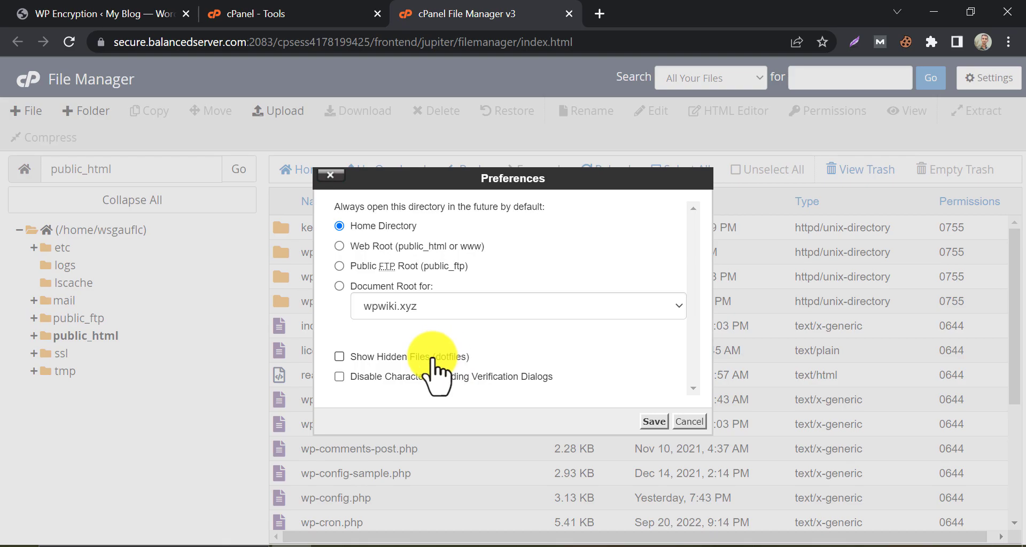
left_click(411, 357)
left_click(654, 422)
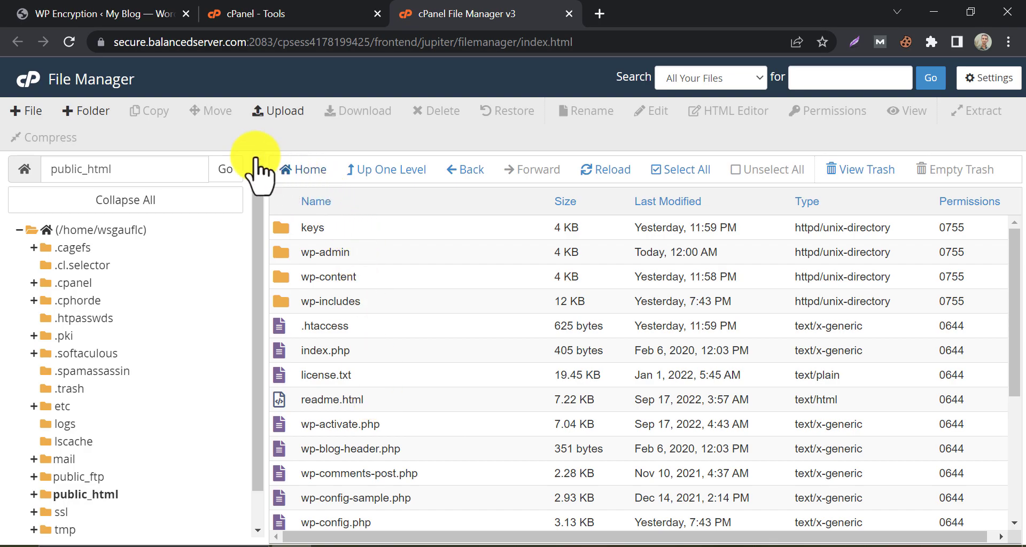
Create a .well-known folder in public_html, using the name copied from WP Encryption, and open it.
left_click(87, 111)
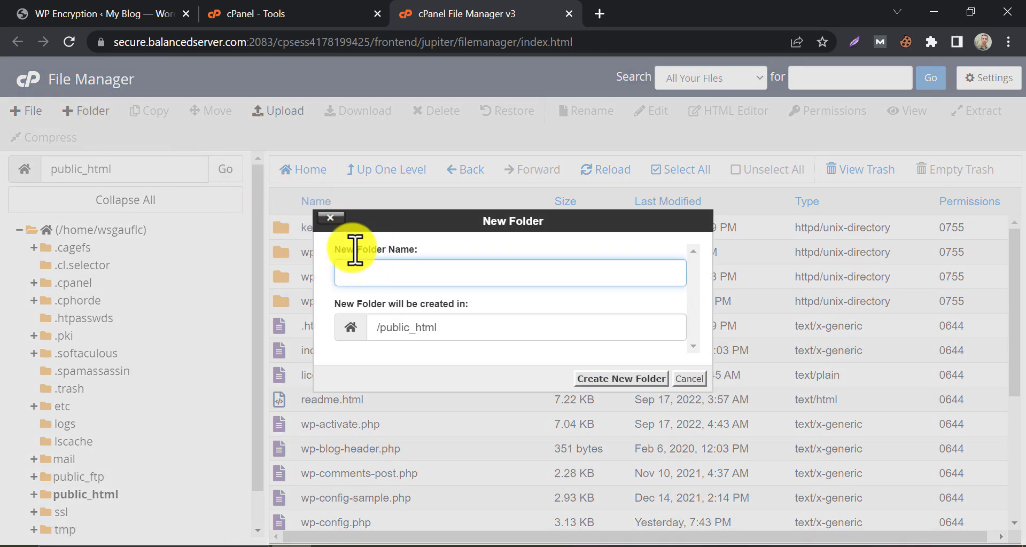
left_click(137, 11)
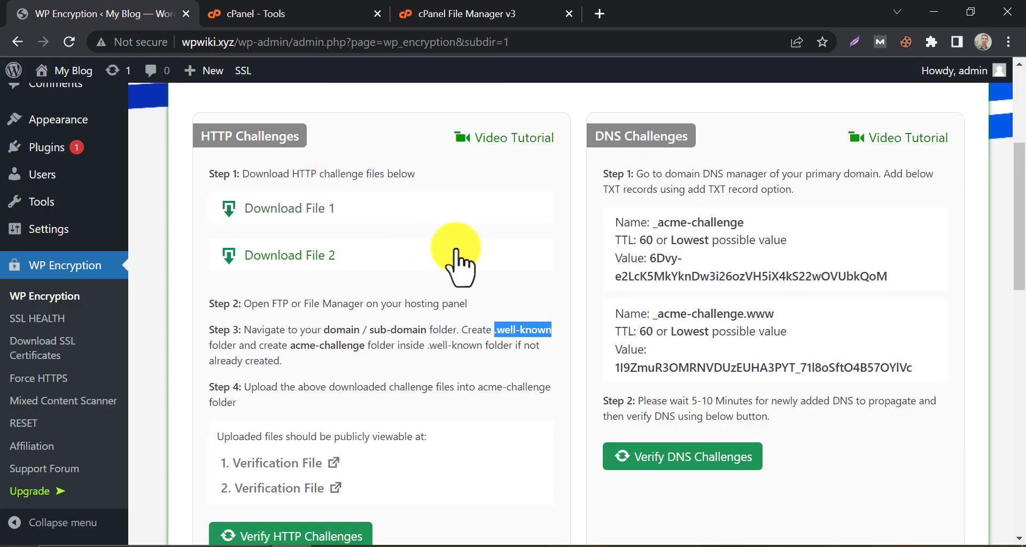
right_click(509, 330)
left_click(539, 342)
left_click(488, 11)
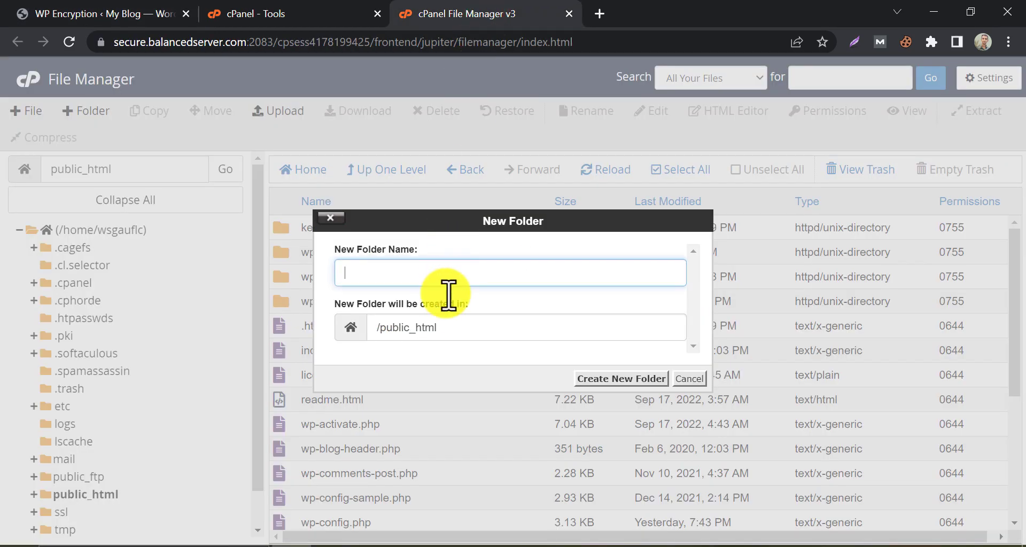
right_click(393, 285)
left_click(431, 394)
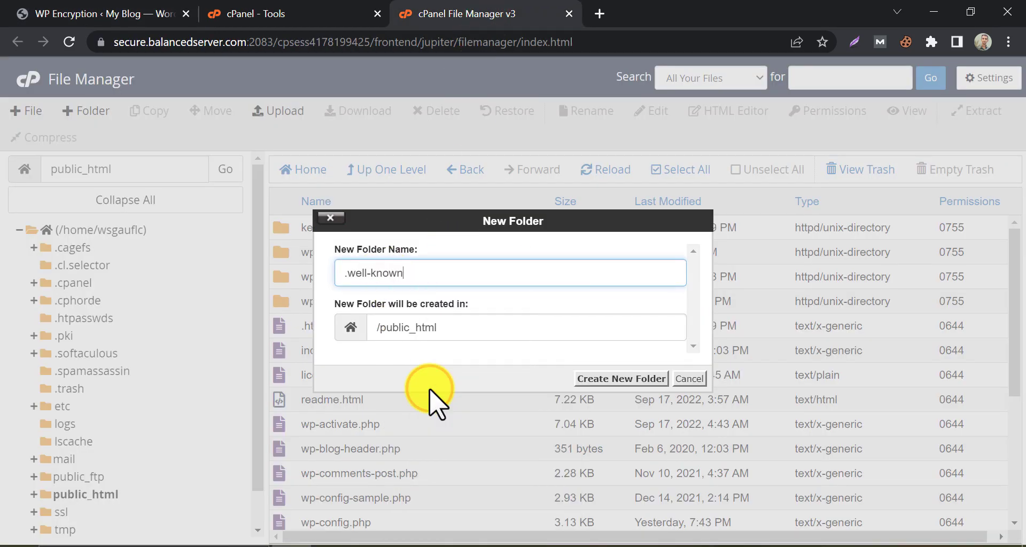
left_click(600, 383)
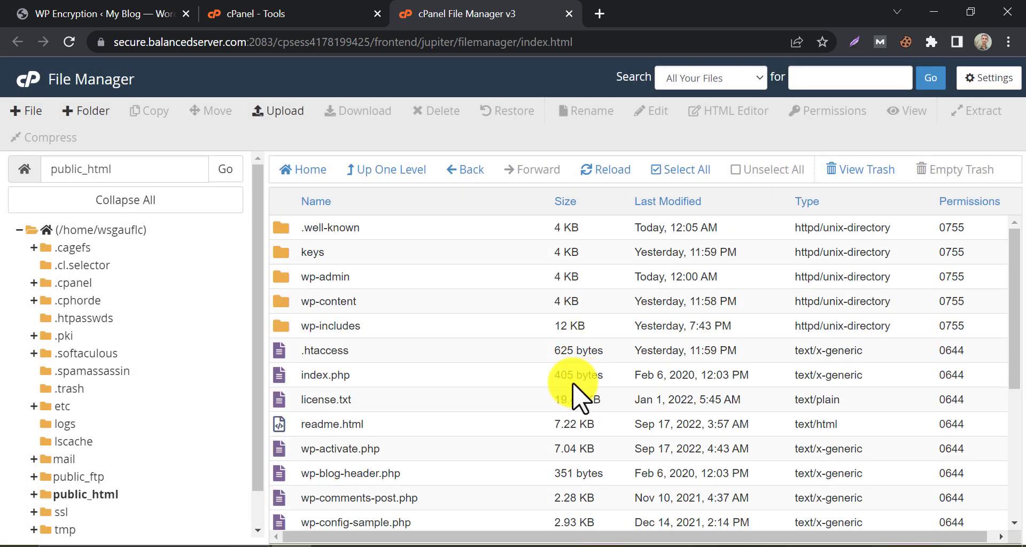
double_click(385, 229)
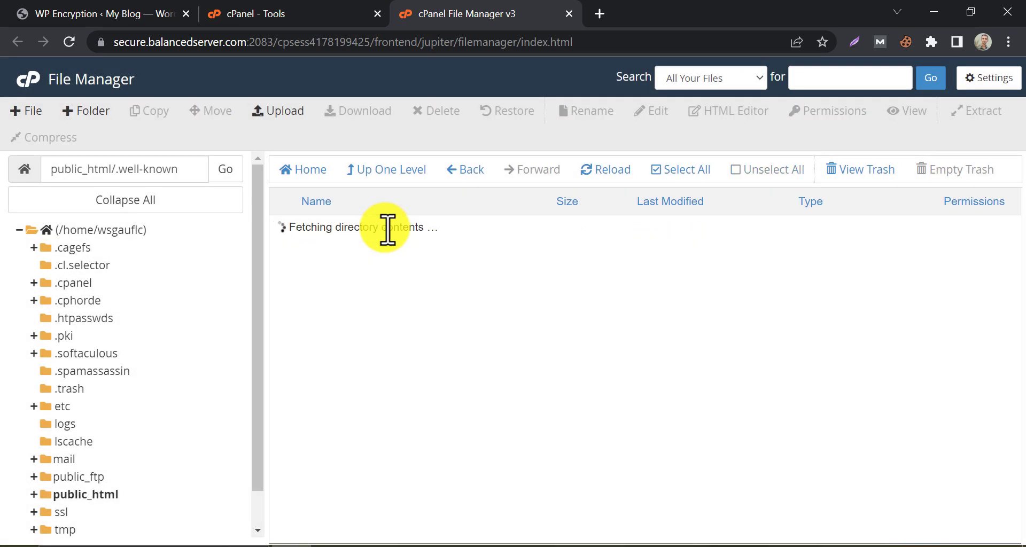
left_click(182, 13)
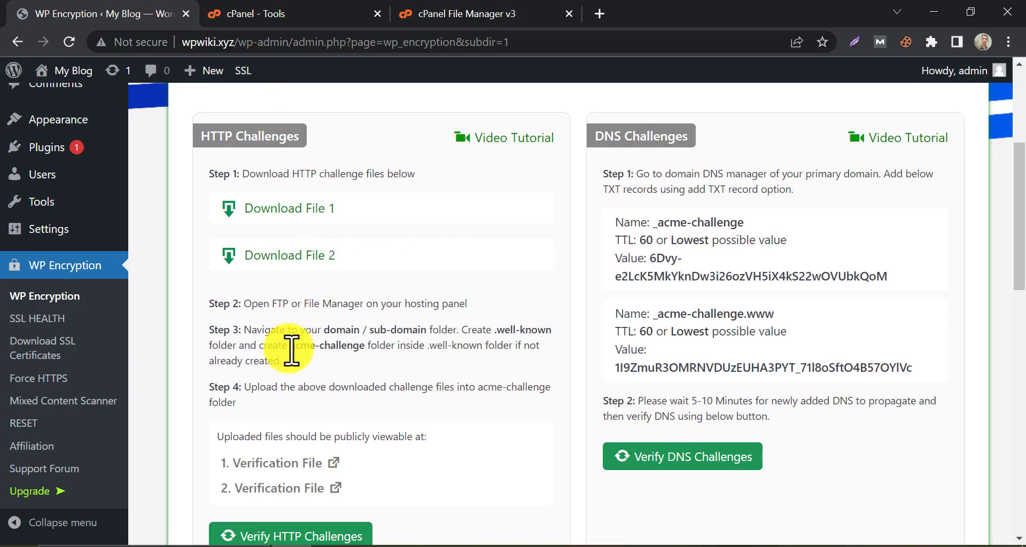
Create and open an acme-challenge folder inside .well-known, using the name copied from WP Encryption.
right_click(359, 347)
left_click(454, 355)
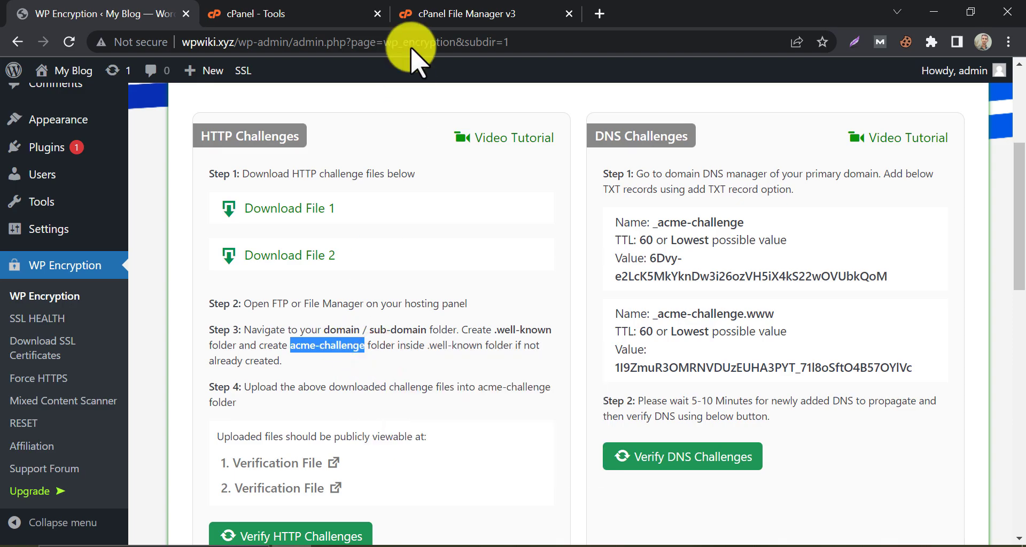
left_click(444, 12)
left_click(88, 111)
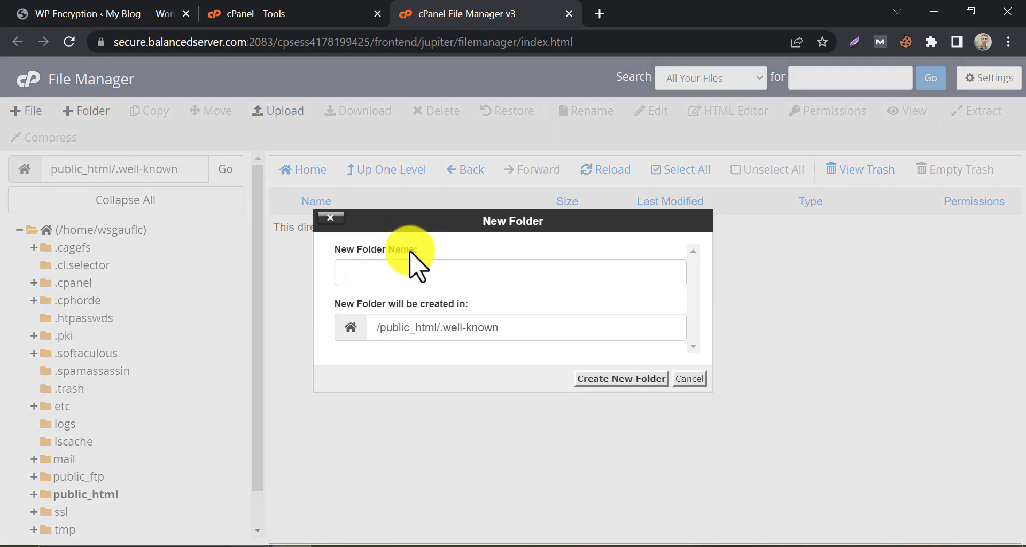
right_click(388, 269)
left_click(457, 386)
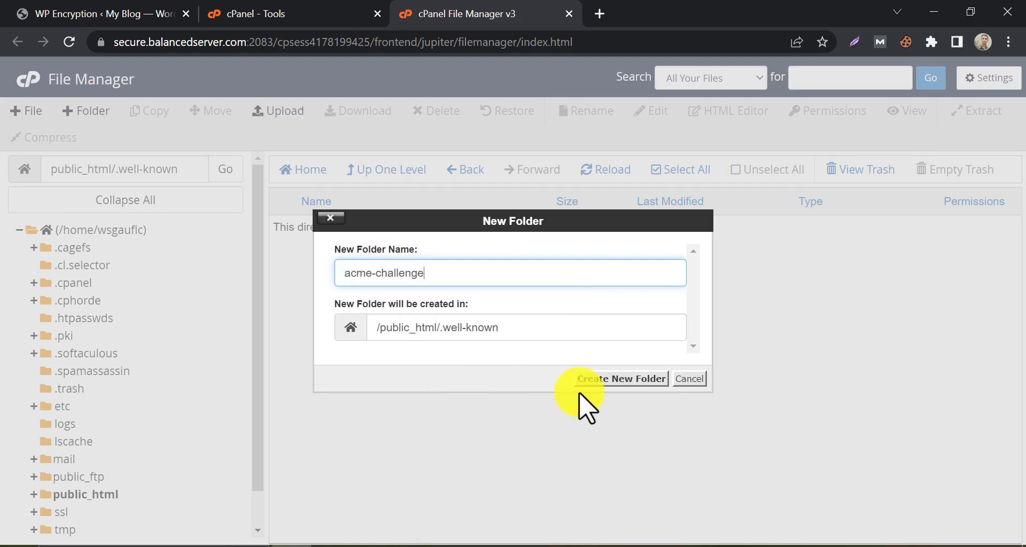
left_click(616, 381)
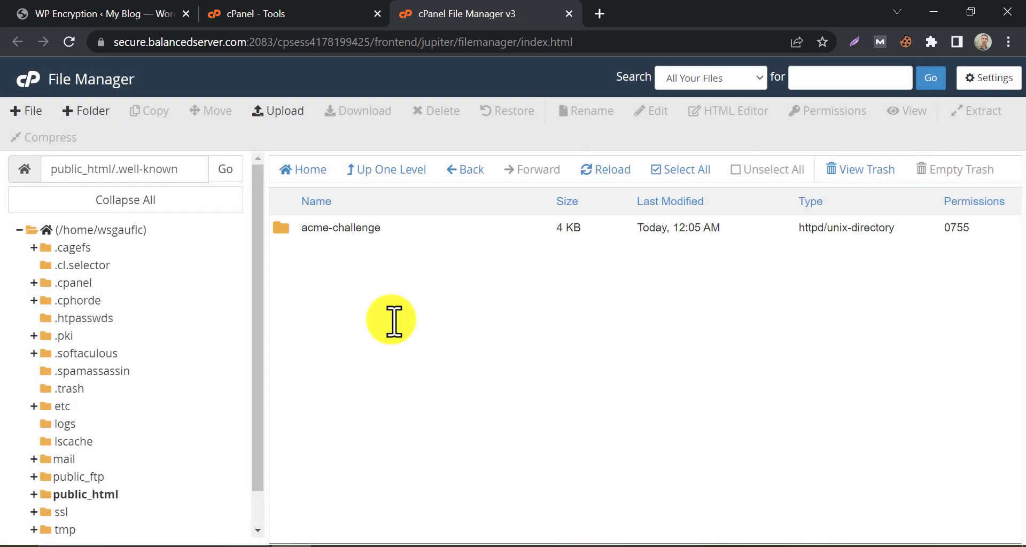
double_click(401, 228)
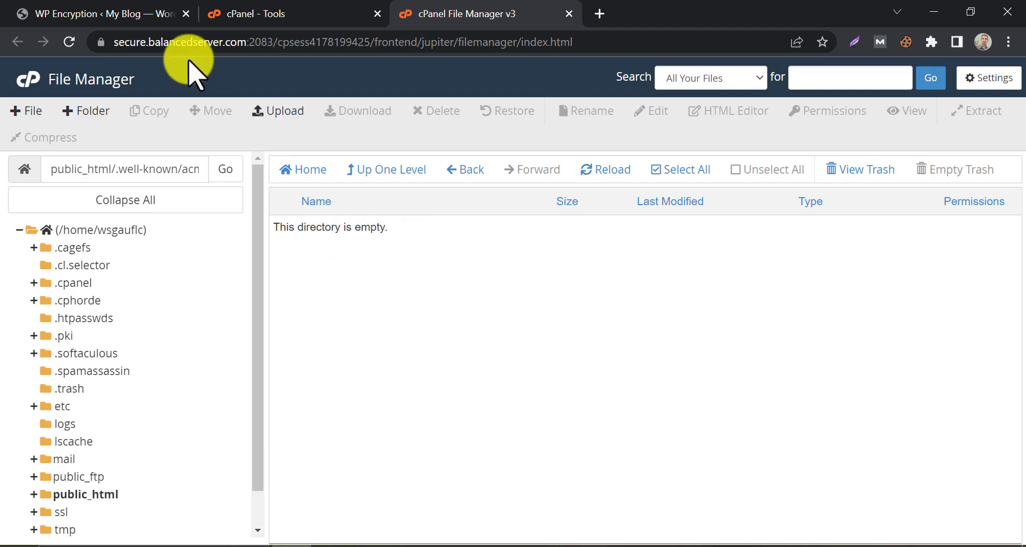
left_click(163, 10)
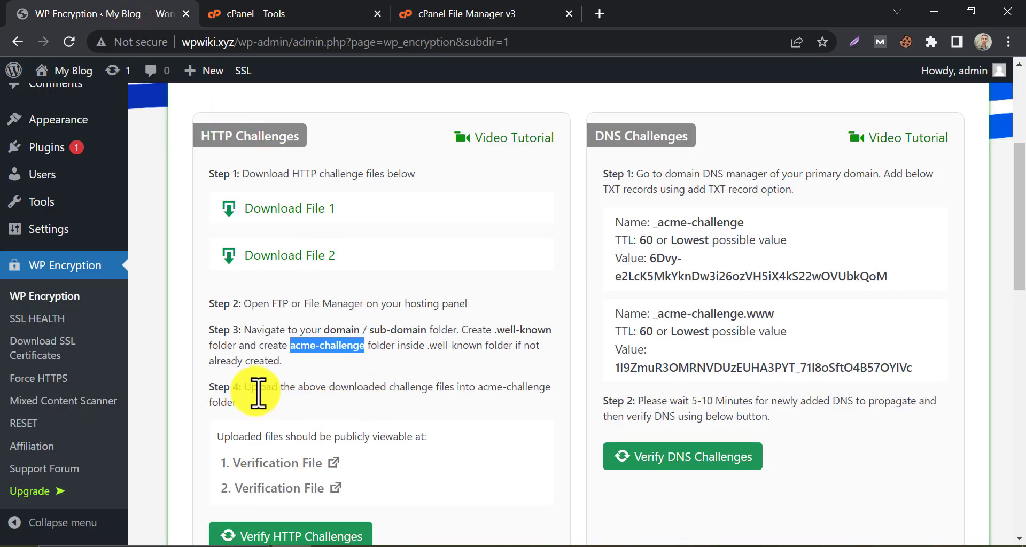
Download HTTP challenge File 1 and File 2 from WP Encryption.
left_click_drag(265, 392, 345, 405)
left_click(282, 378)
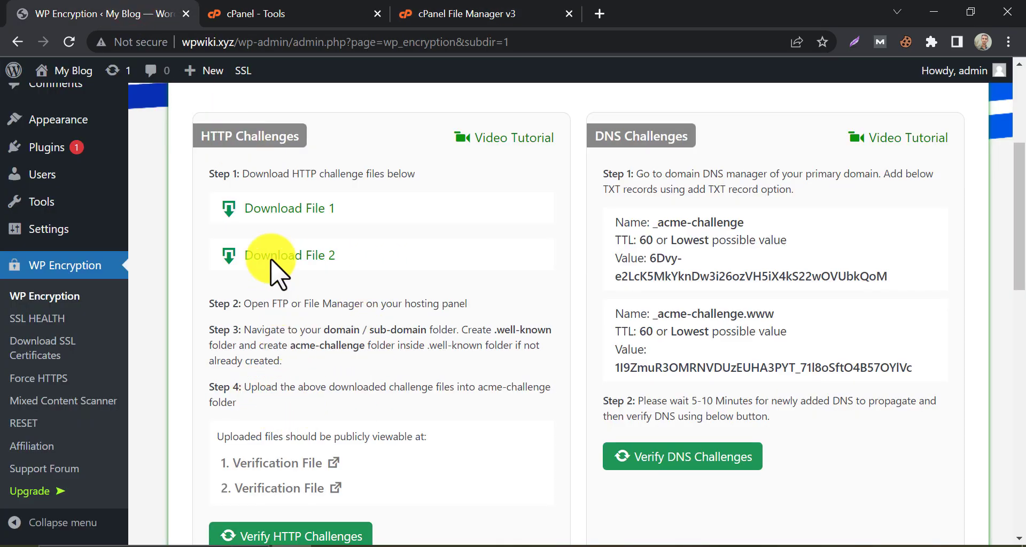
left_click(276, 224)
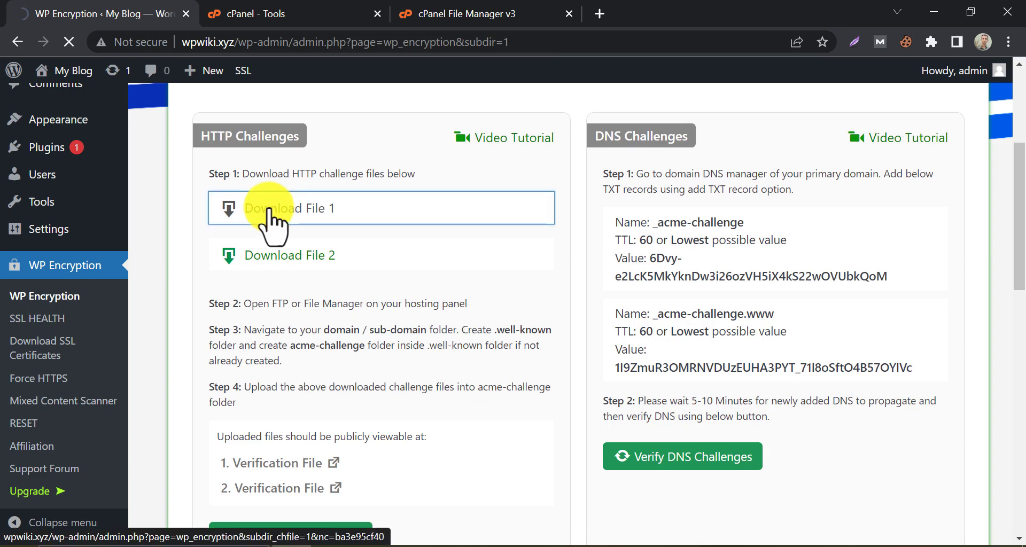
left_click(283, 254)
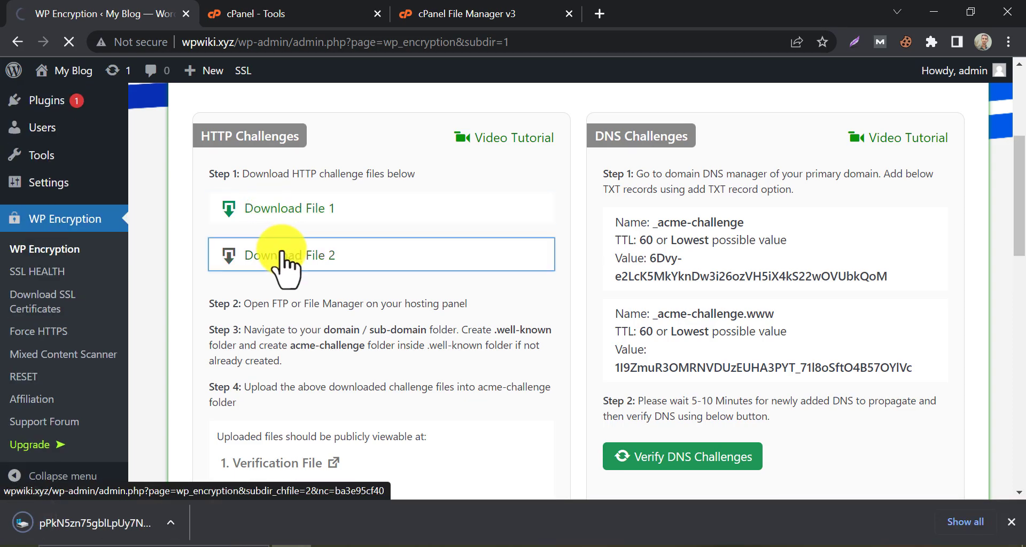
left_click(427, 14)
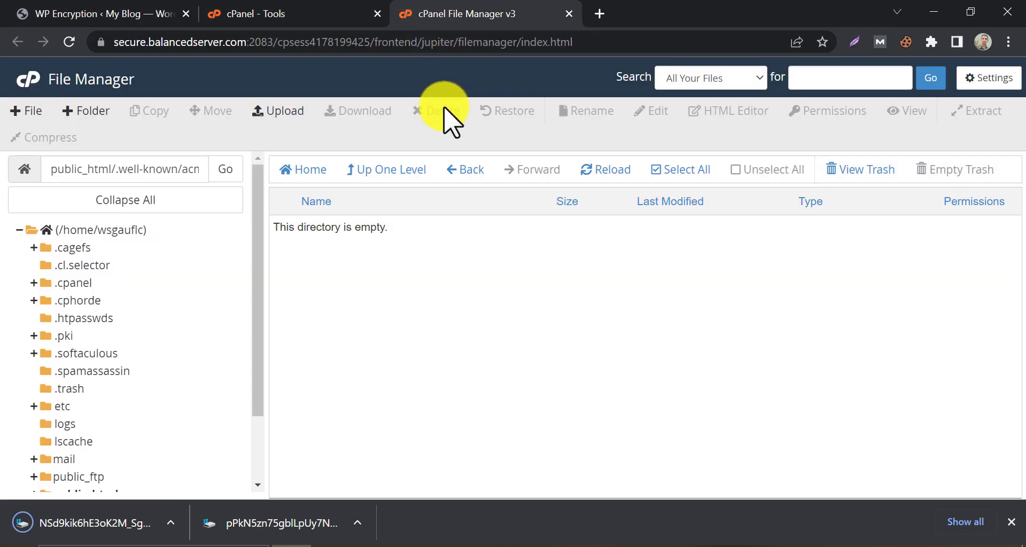
Upload both downloaded challenge files to the acme-challenge folder.
left_click(281, 115)
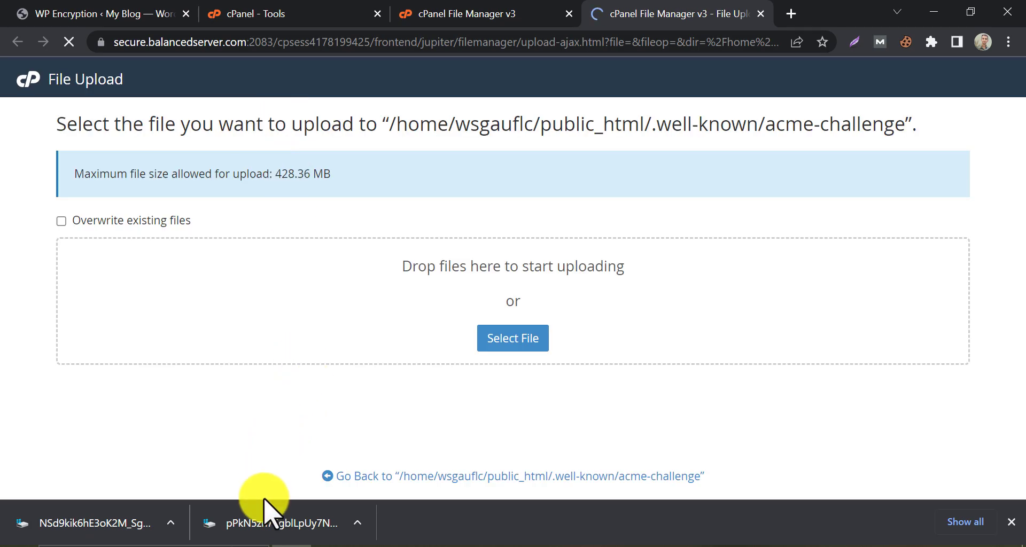
left_click_drag(269, 519, 491, 292)
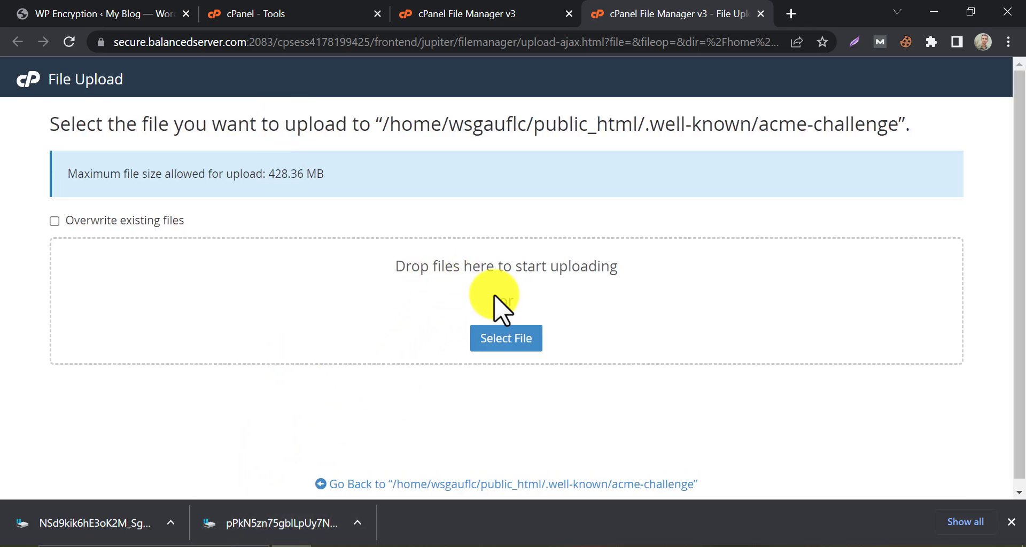
left_click_drag(111, 523, 495, 293)
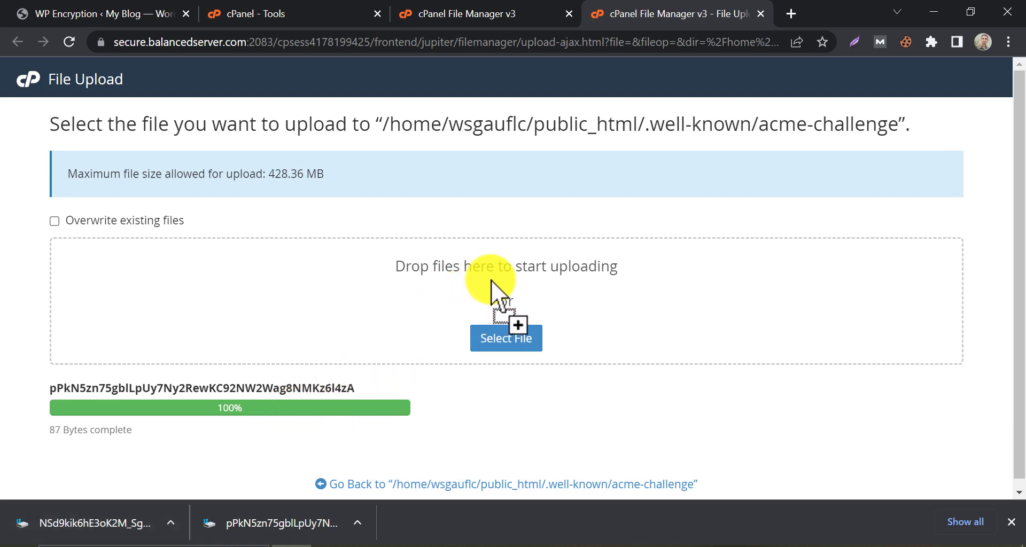
Reload the acme-challenge listing in File Manager to show both 87-byte files.
left_click(1016, 523)
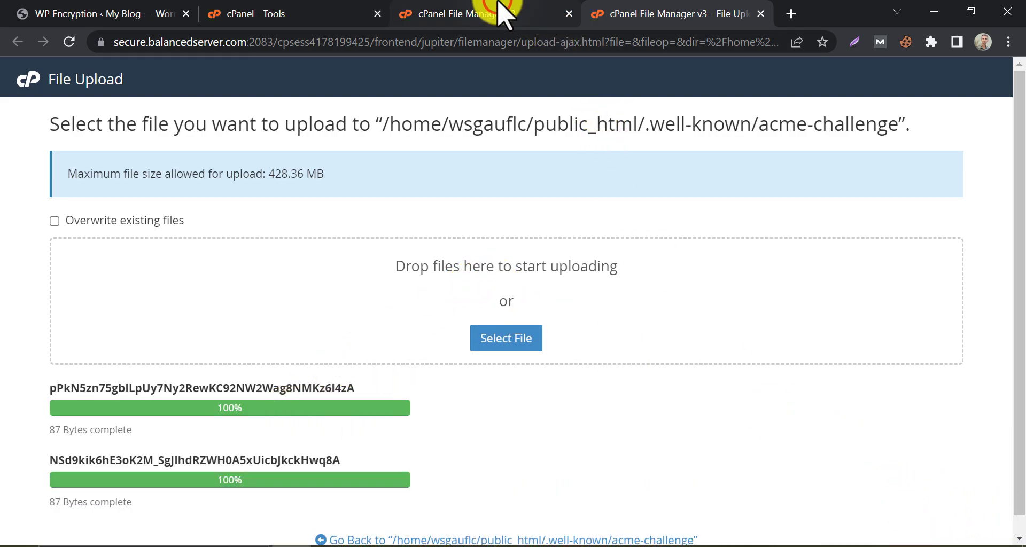
left_click(473, 13)
left_click(602, 170)
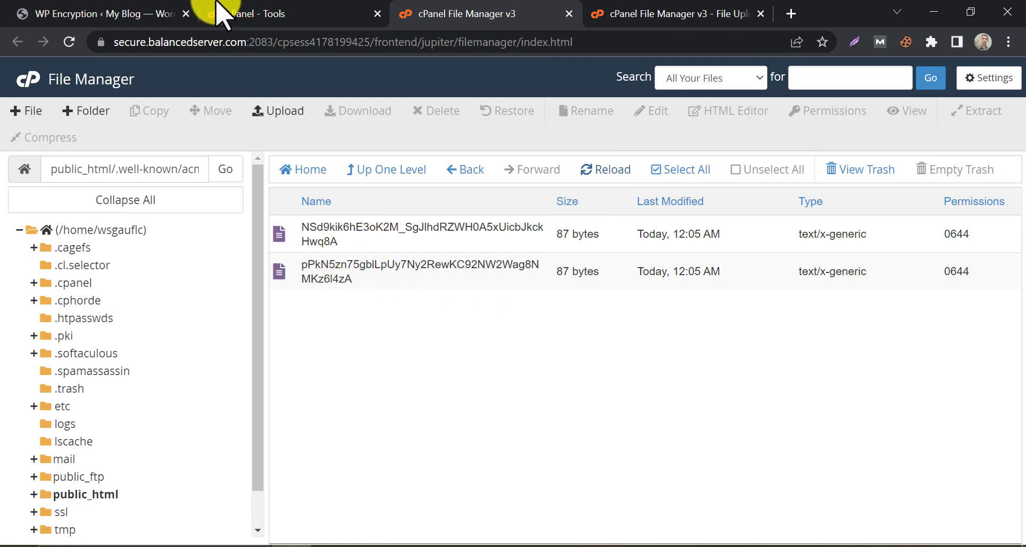
Open the Verification File 1 link from the WP Encryption page in a new tab.
left_click(158, 9)
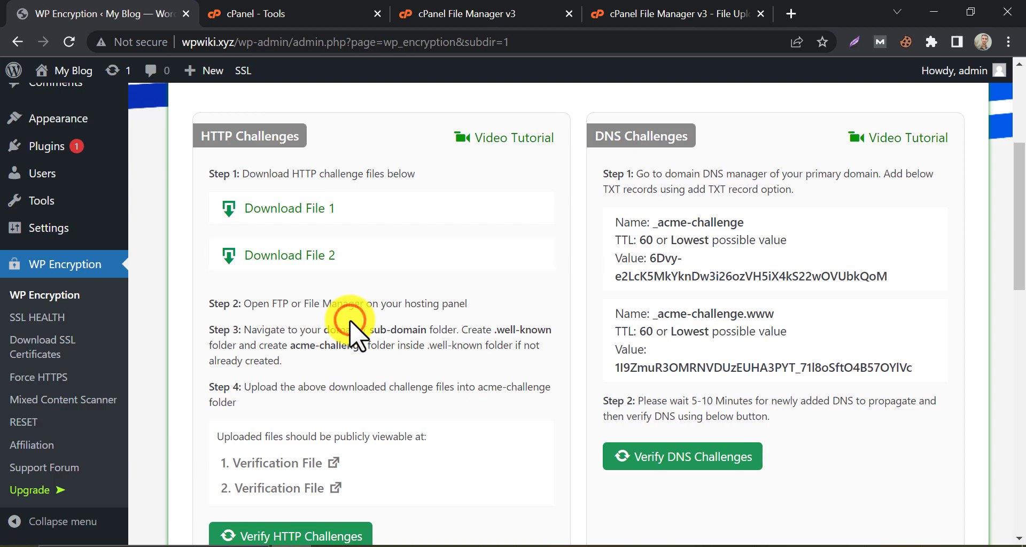
scroll(353, 331, "down", 3)
scroll(375, 321, "up", 1)
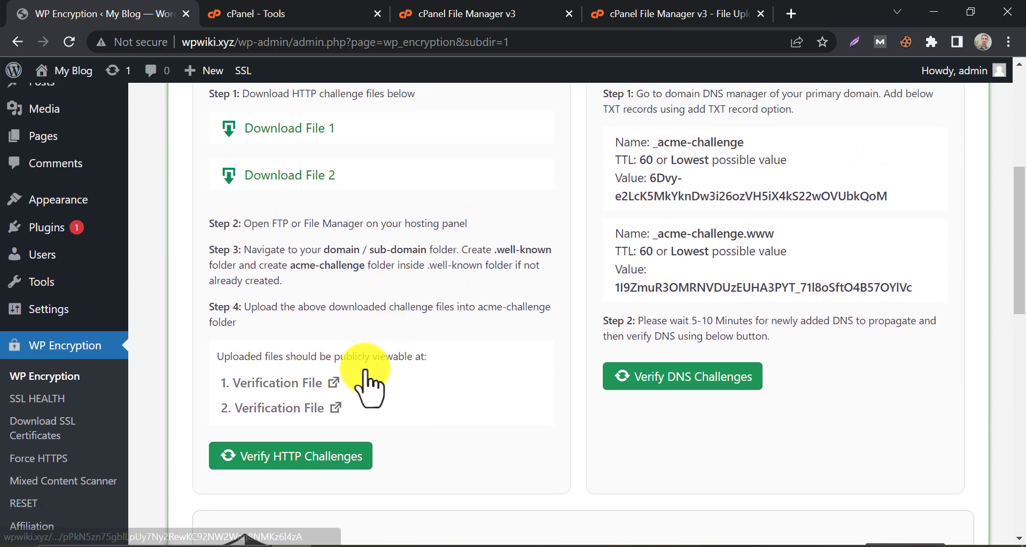
left_click(336, 383)
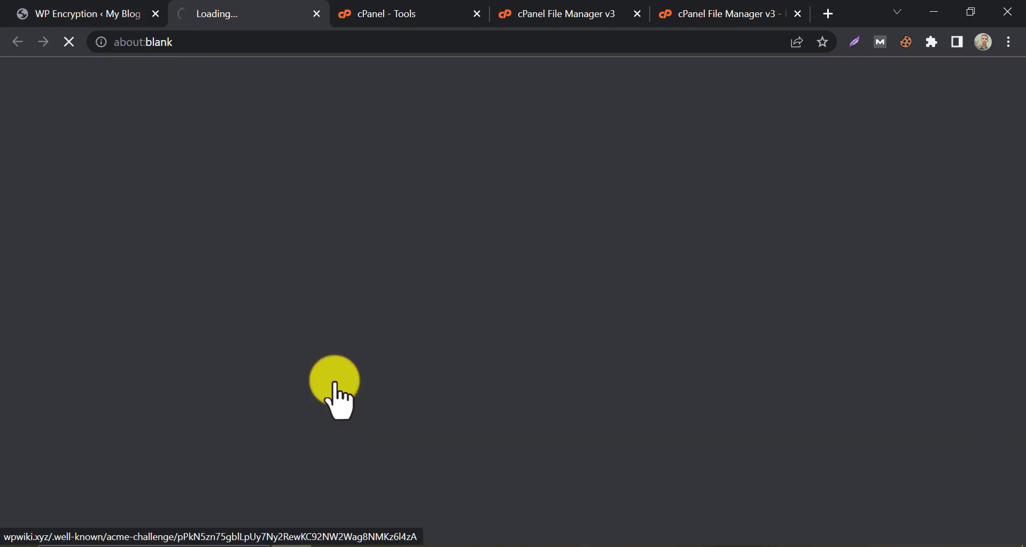
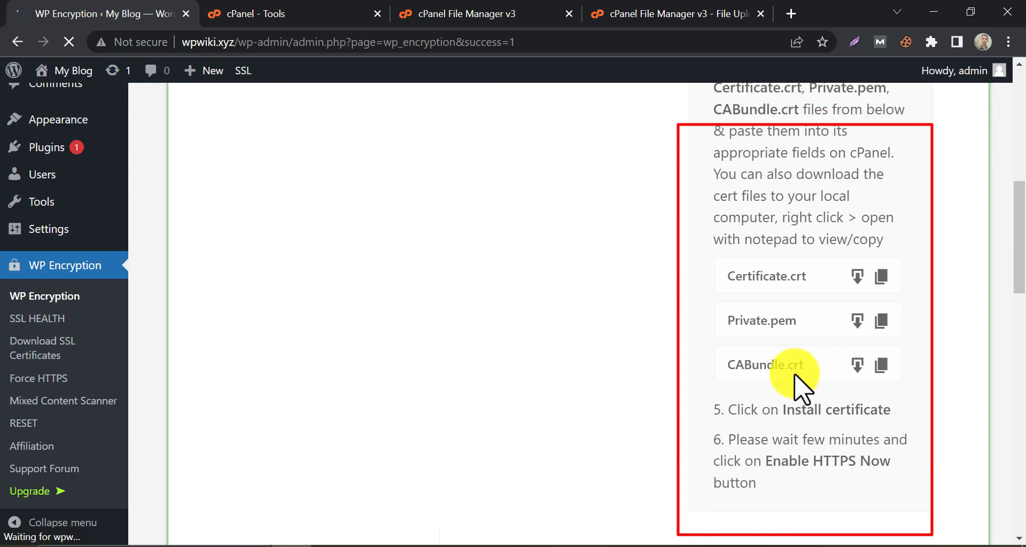
Close the File Manager and file upload pages in cPanel.
left_click(408, 15)
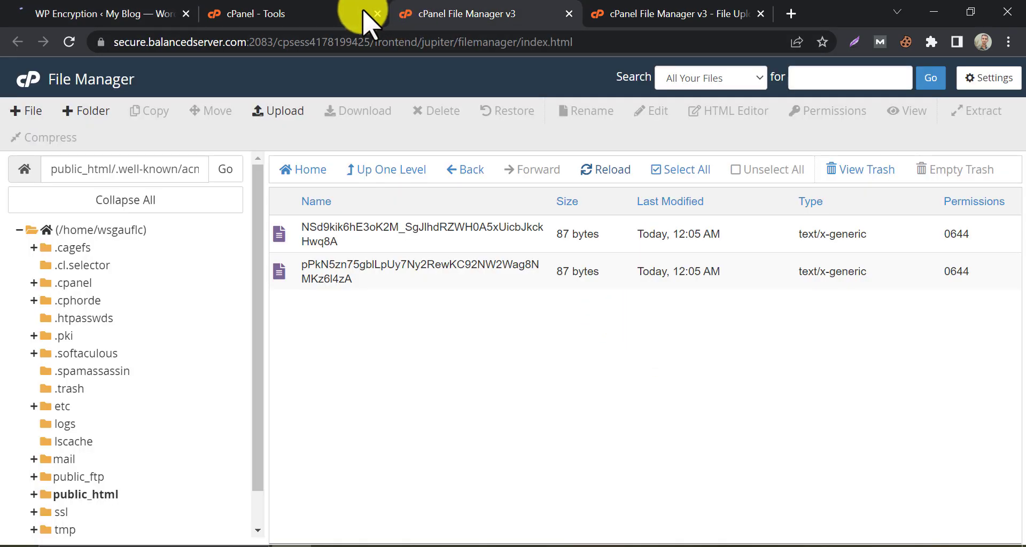
left_click(297, 11)
left_click(568, 14)
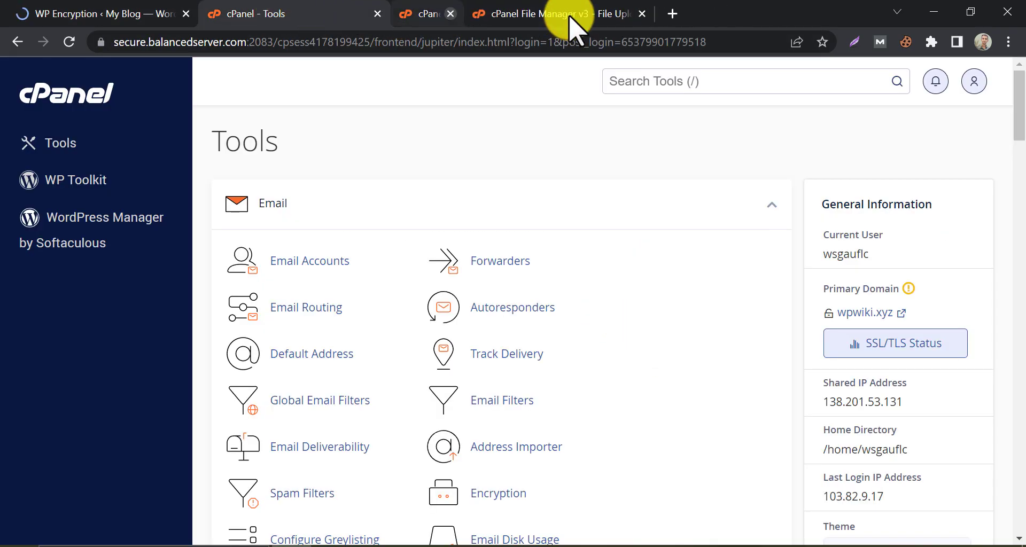
Search the cPanel tools for 'ssl' and open SSL/TLS > Manage SSL sites.
left_click(648, 83)
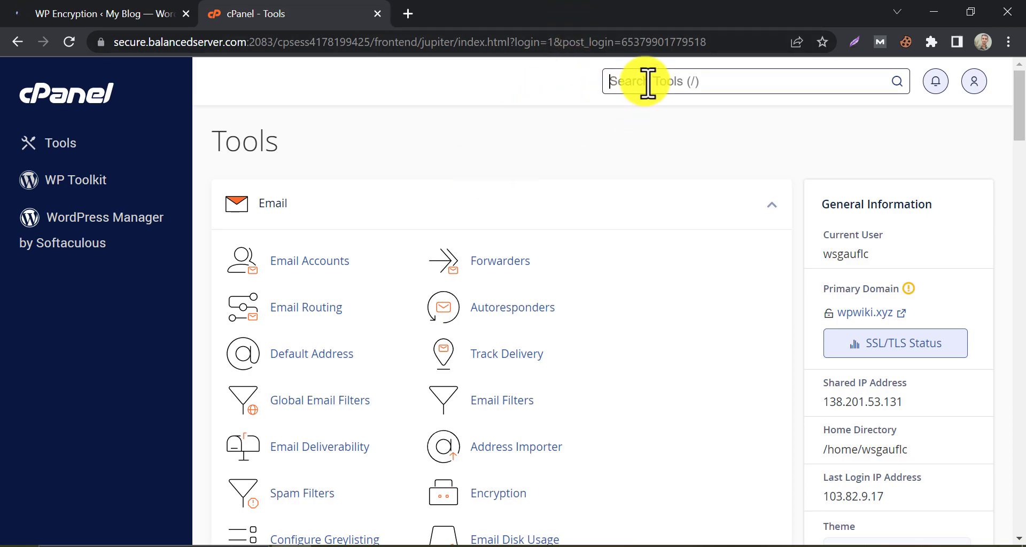
type("ssl")
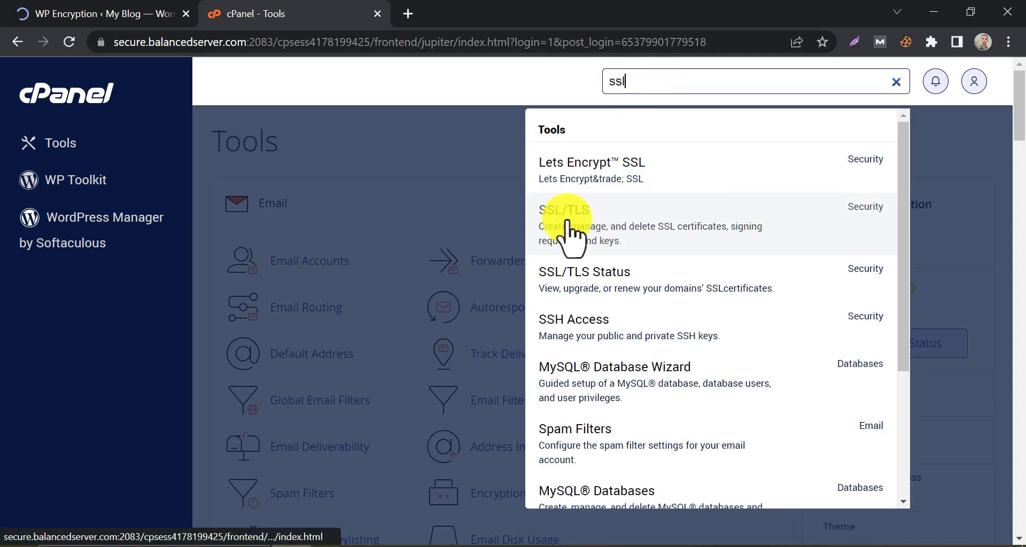
left_click(582, 234)
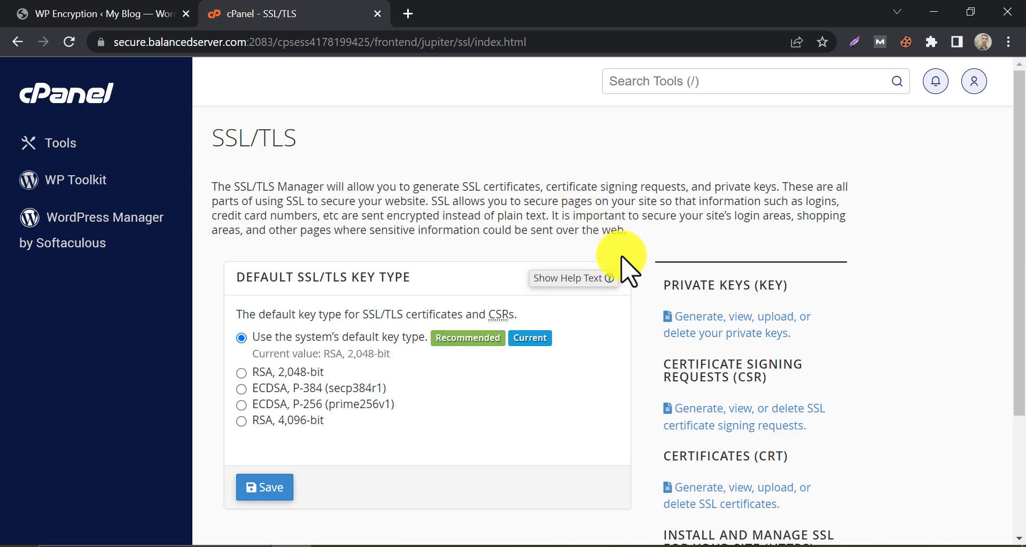
scroll(623, 263, "down", 3)
left_click(685, 414)
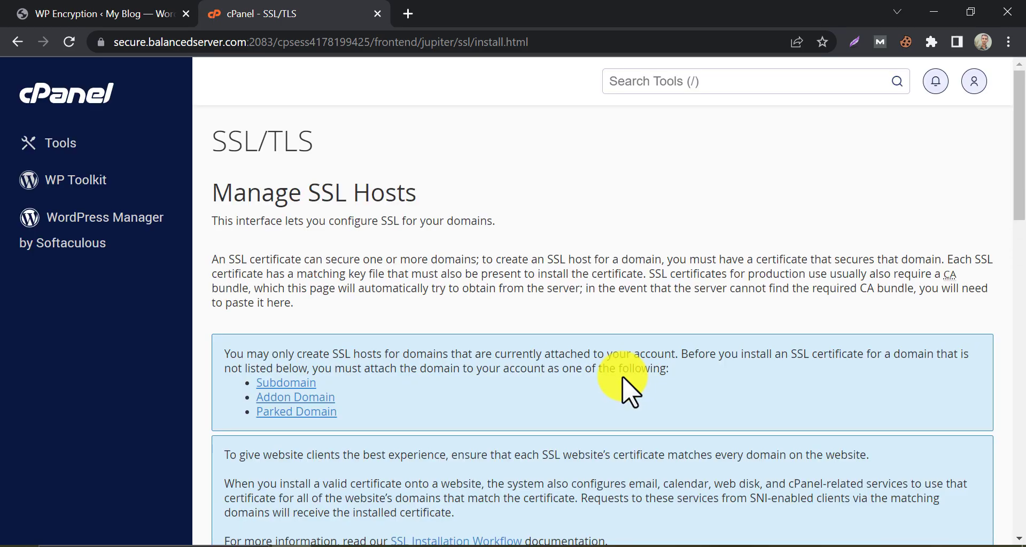
Choose wpwiki.xyz in the Domain dropdown of the install form.
scroll(622, 378, "down", 7)
left_click(416, 353)
left_click(390, 380)
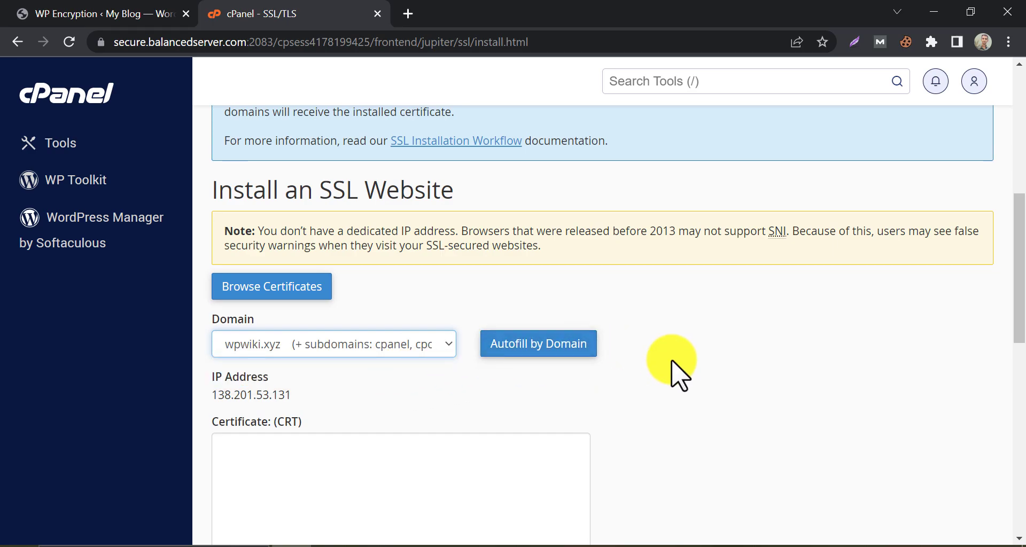
scroll(674, 365, "down", 4)
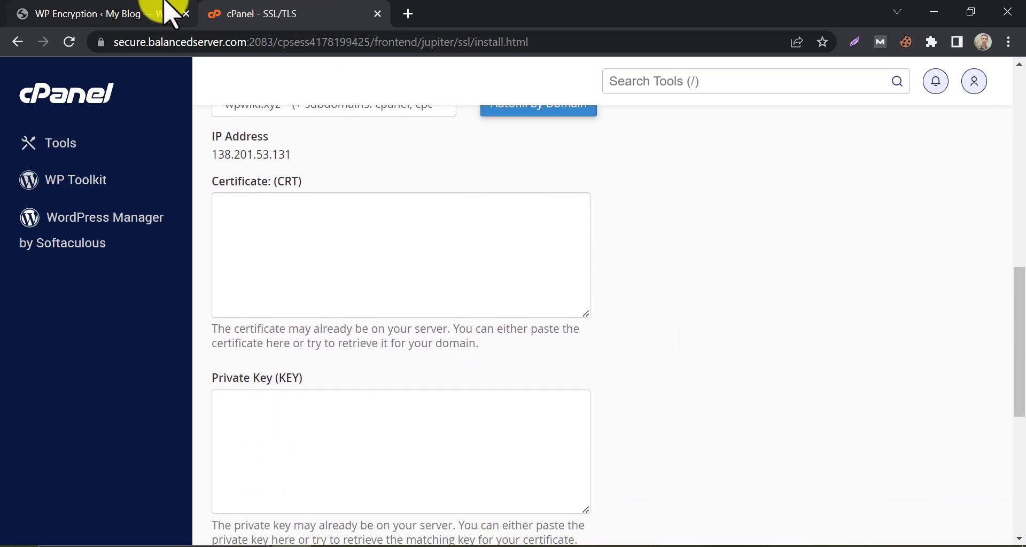
Copy Certificate.crt from WP Encryption and paste it into the cPanel CRT box.
left_click(172, 12)
scroll(813, 275, "down", 6)
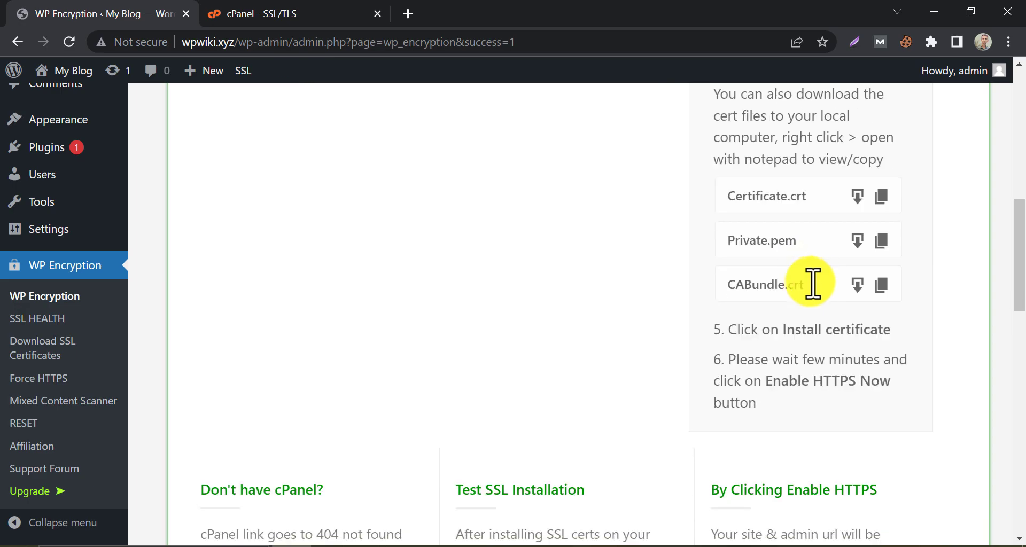
left_click(881, 197)
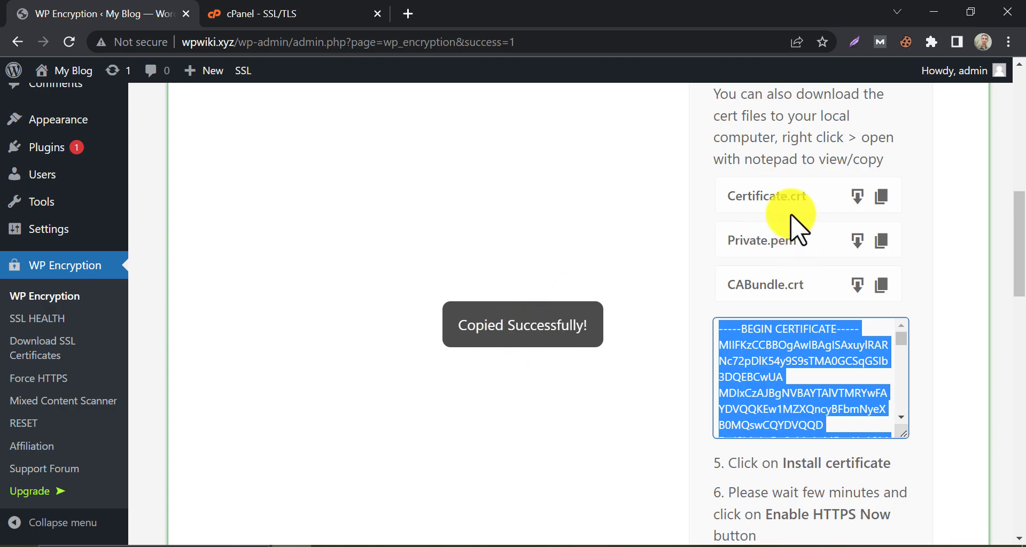
left_click(275, 11)
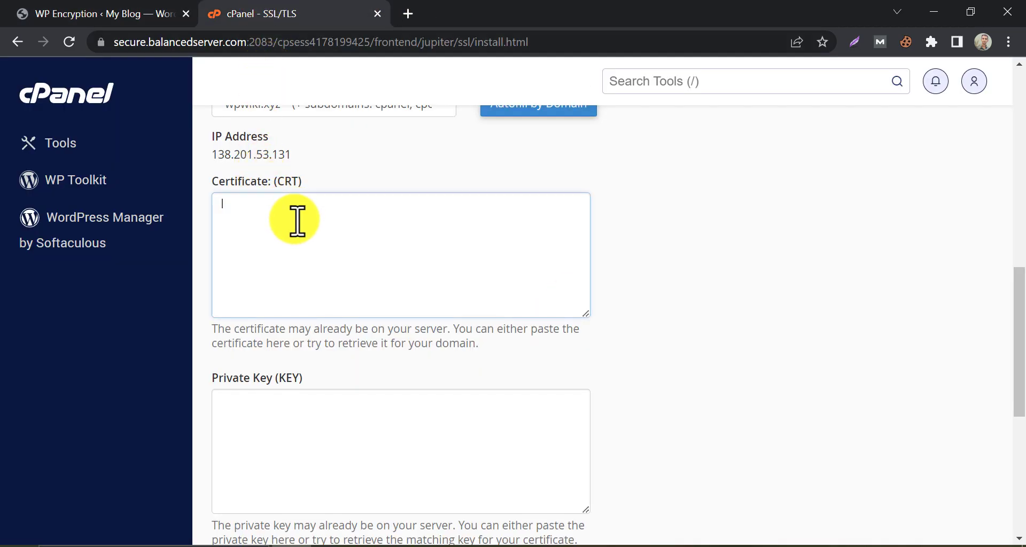
right_click(295, 219)
left_click(336, 340)
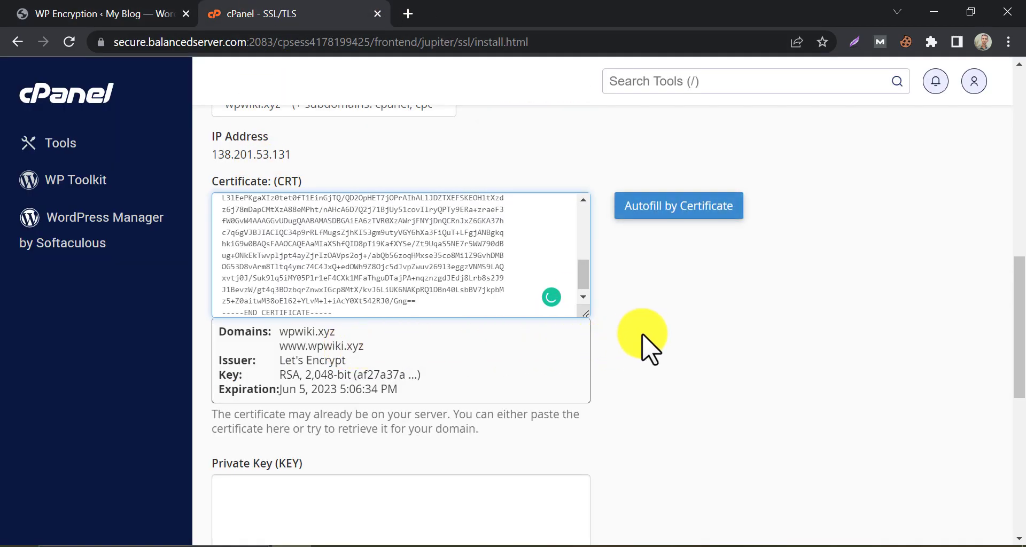
scroll(623, 316, "down", 5)
Copy Private.pem from WP Encryption and paste it into the KEY box.
left_click(167, 12)
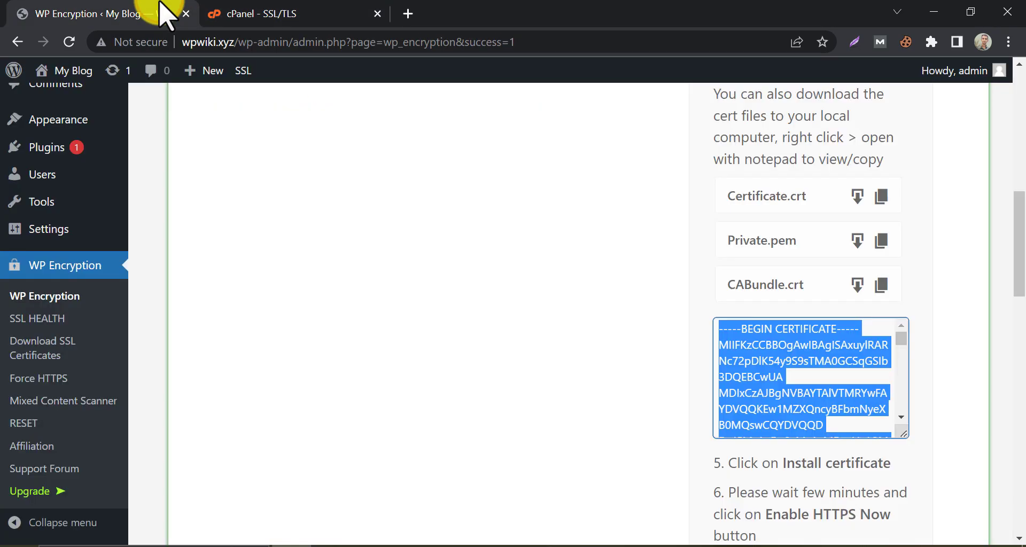
left_click(881, 241)
left_click(274, 11)
right_click(280, 274)
left_click(325, 133)
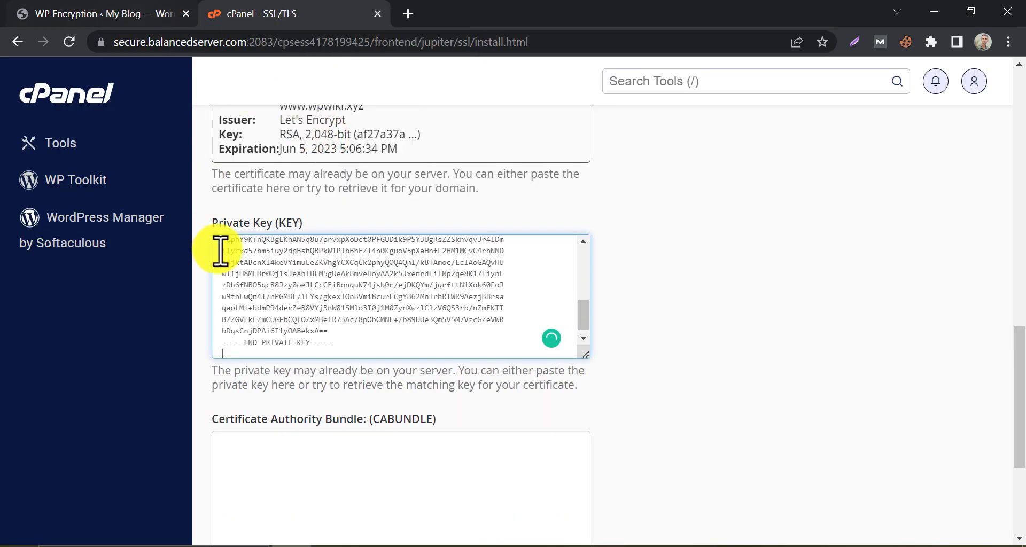
Paste CABundle.crt into the CABUNDLE box and install the certificate for wpwiki.xyz.
left_click(107, 13)
left_click(879, 284)
left_click(274, 11)
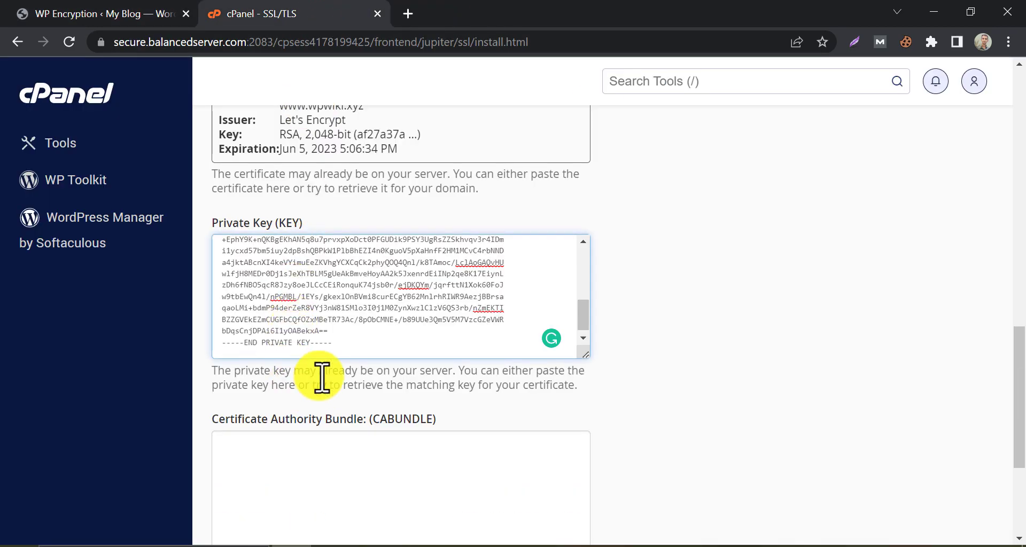
scroll(322, 380, "down", 4)
left_click(268, 245)
right_click(267, 246)
left_click(339, 368)
left_click(259, 404)
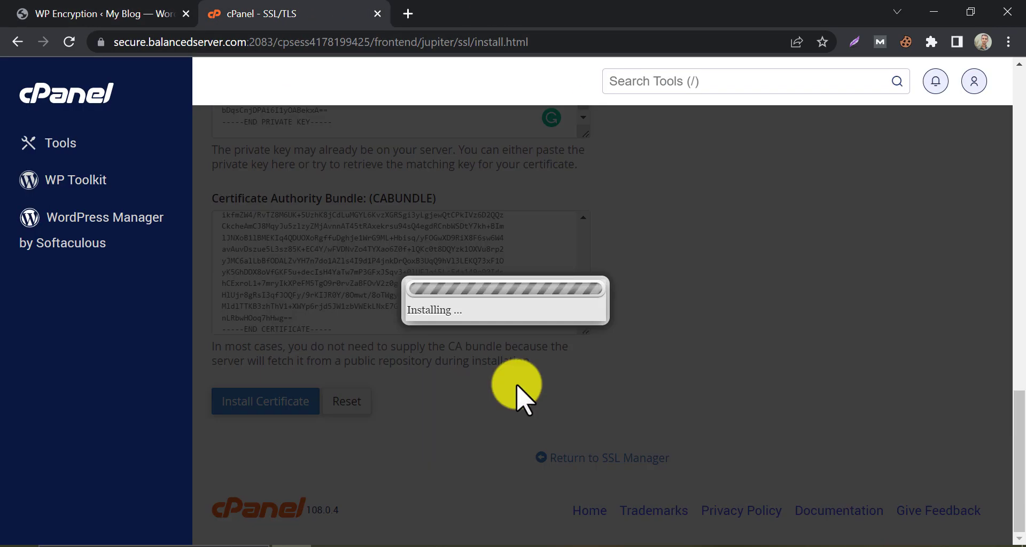
Dismiss the successful SSL installation message.
scroll(536, 342, "down", 1)
scroll(536, 340, "down", 1)
scroll(540, 340, "up", 2)
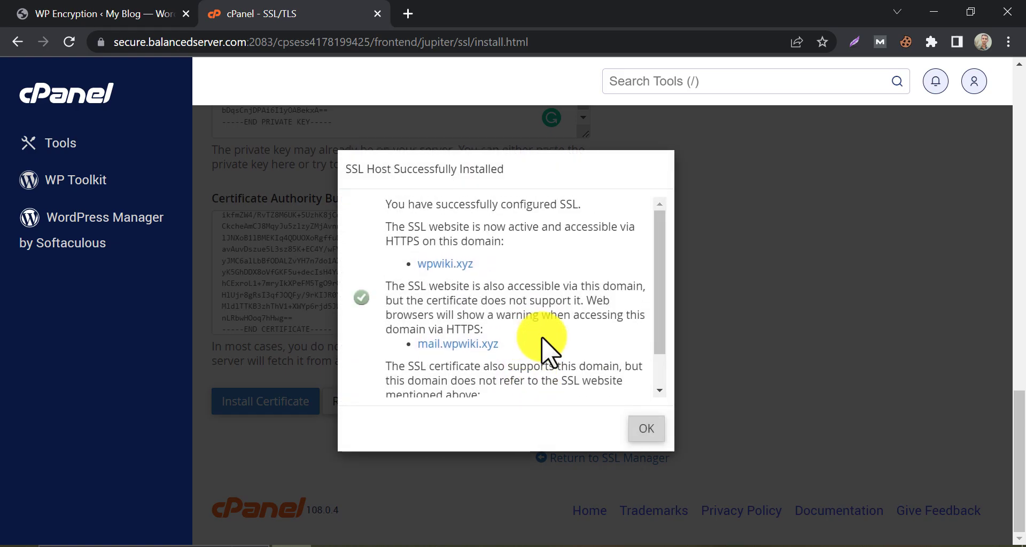
left_click(645, 429)
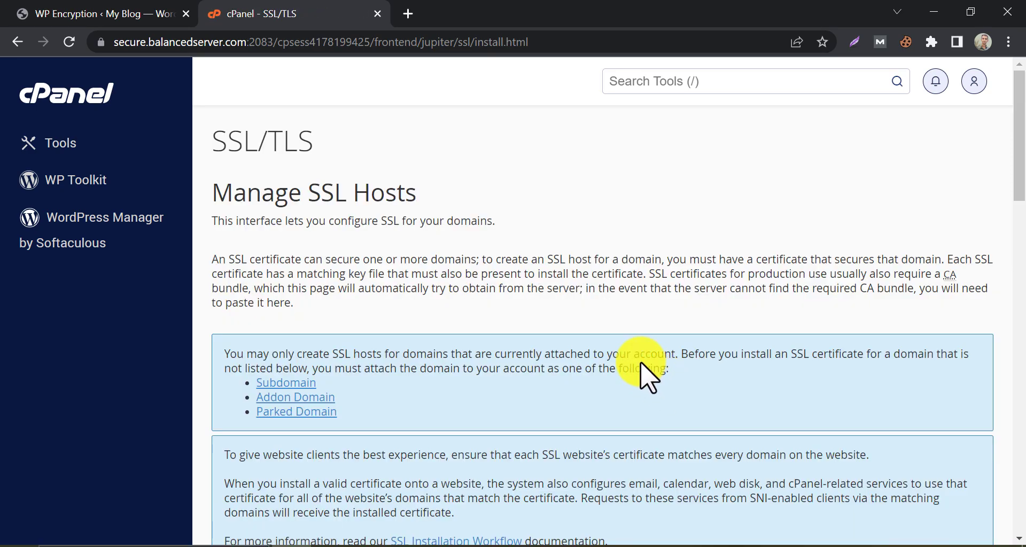
scroll(646, 372, "down", 5)
scroll(643, 363, "down", 3)
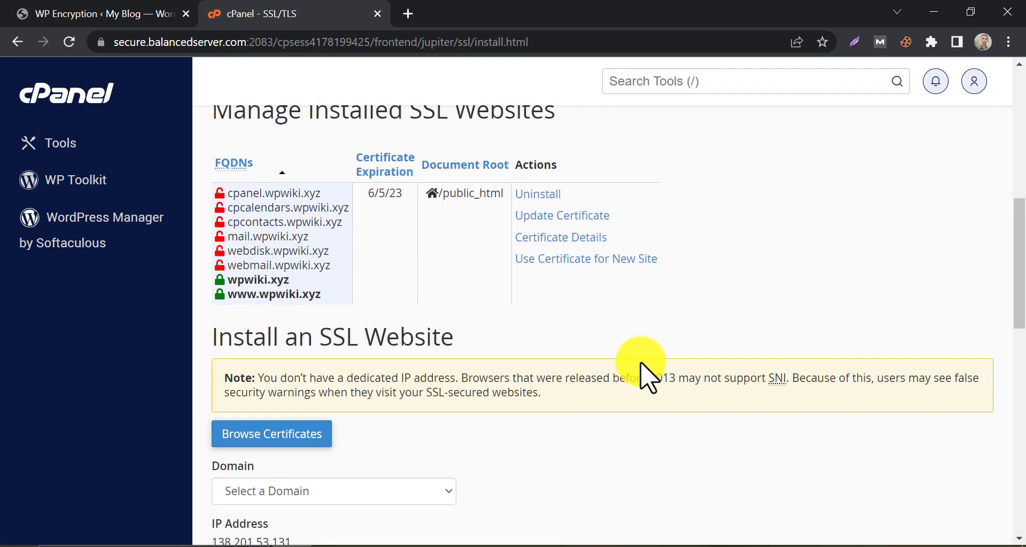
scroll(630, 367, "down", 5)
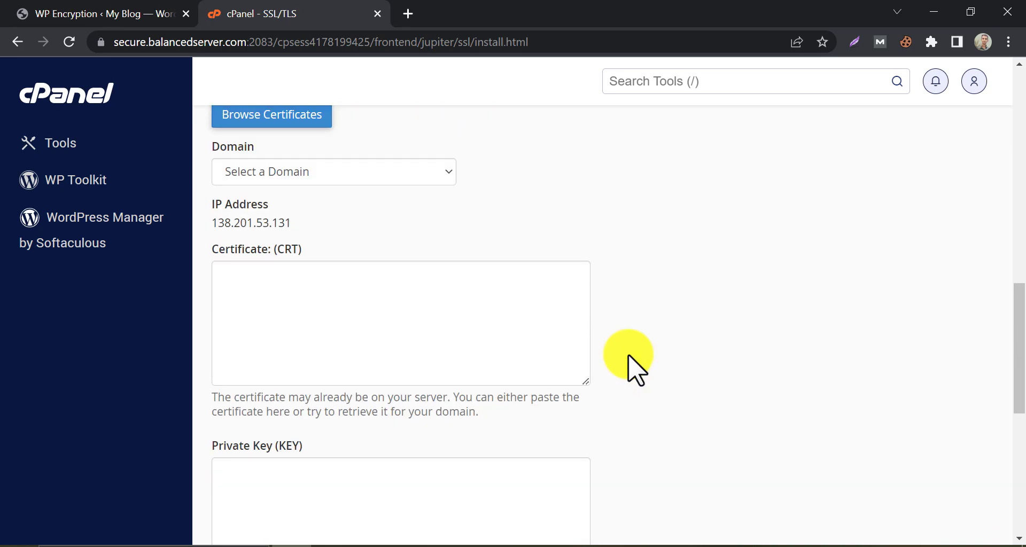
scroll(629, 366, "up", 6)
left_click(116, 13)
scroll(664, 348, "down", 10)
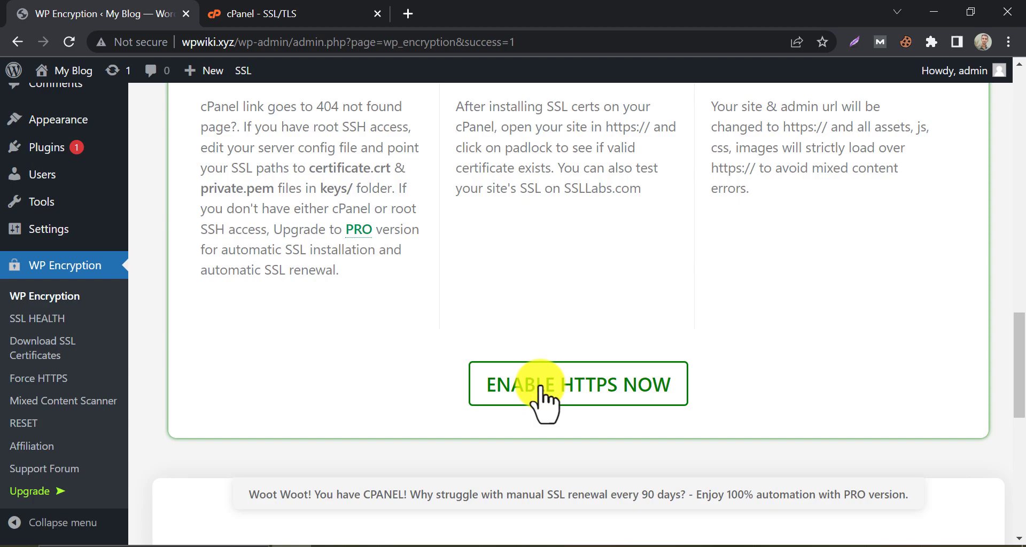
Try ENABLE HTTPS NOW and read the warning that no valid SSL certificate is detected.
left_click(540, 385)
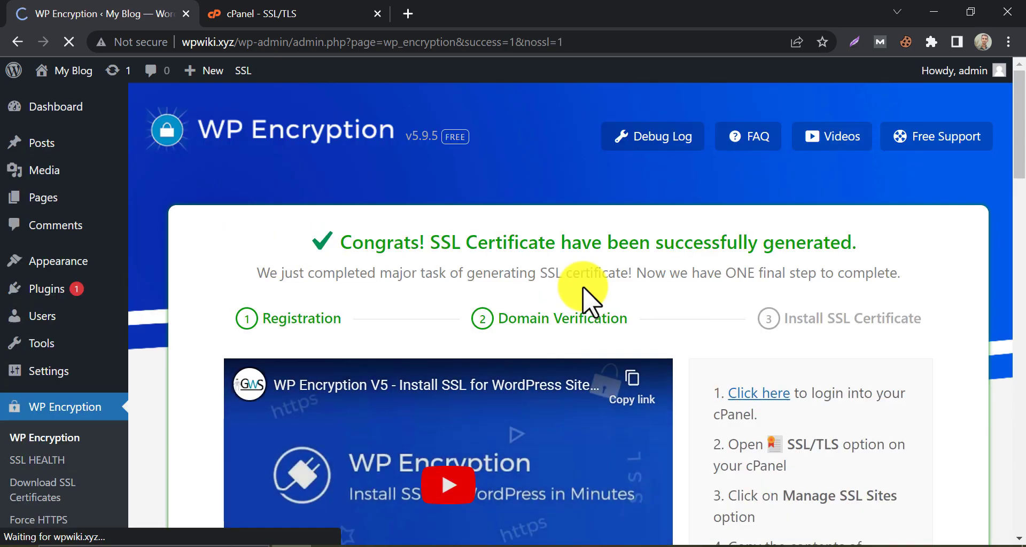
scroll(582, 289, "down", 15)
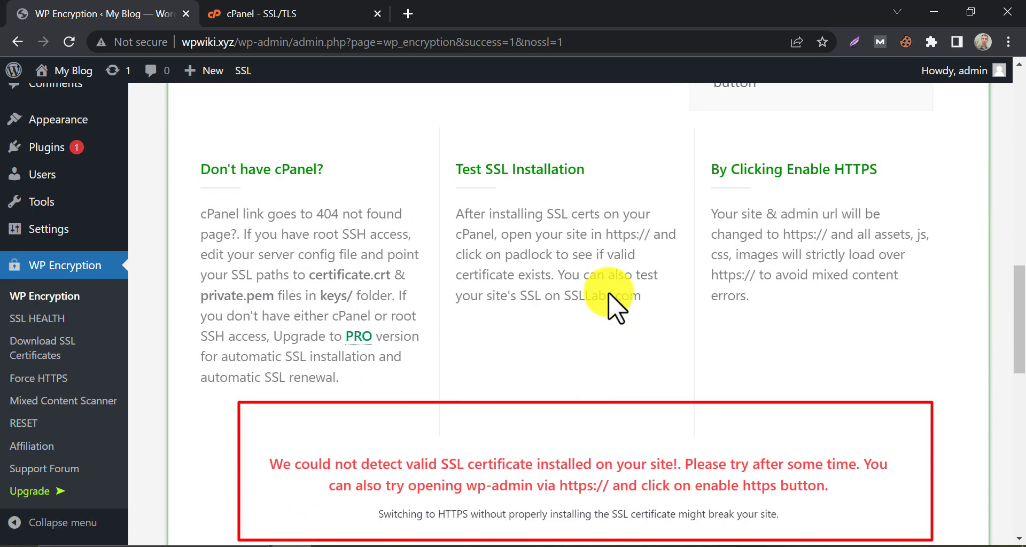
scroll(615, 306, "down", 2)
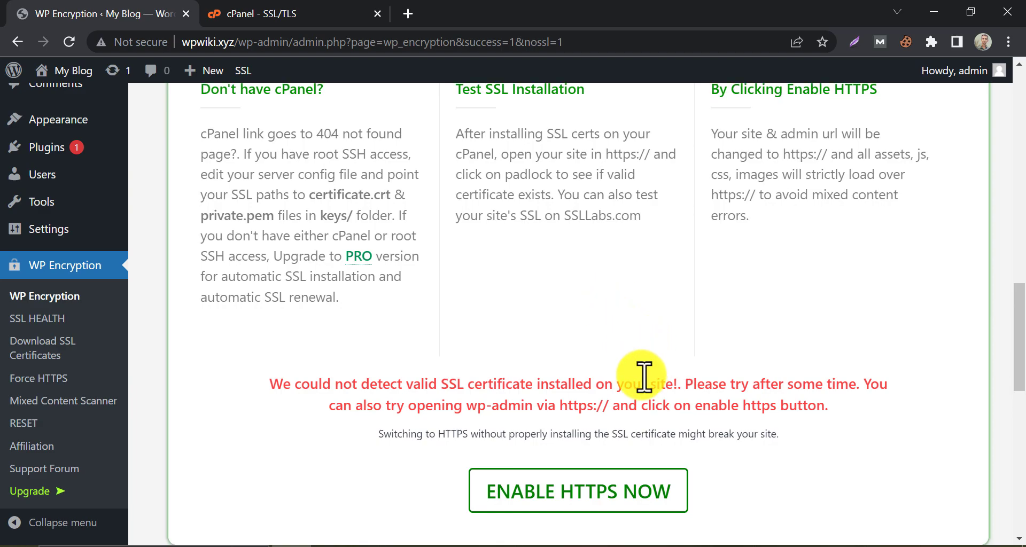
left_click_drag(685, 385, 839, 430)
left_click(654, 406)
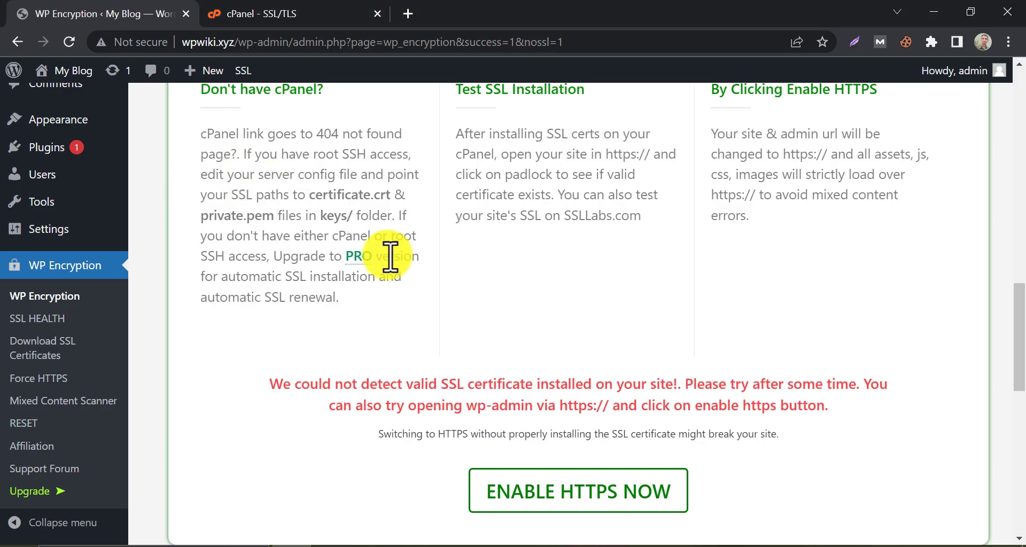
Retry ENABLE HTTPS NOW to be redirected to the HTTPS login page.
scroll(480, 331, "down", 3)
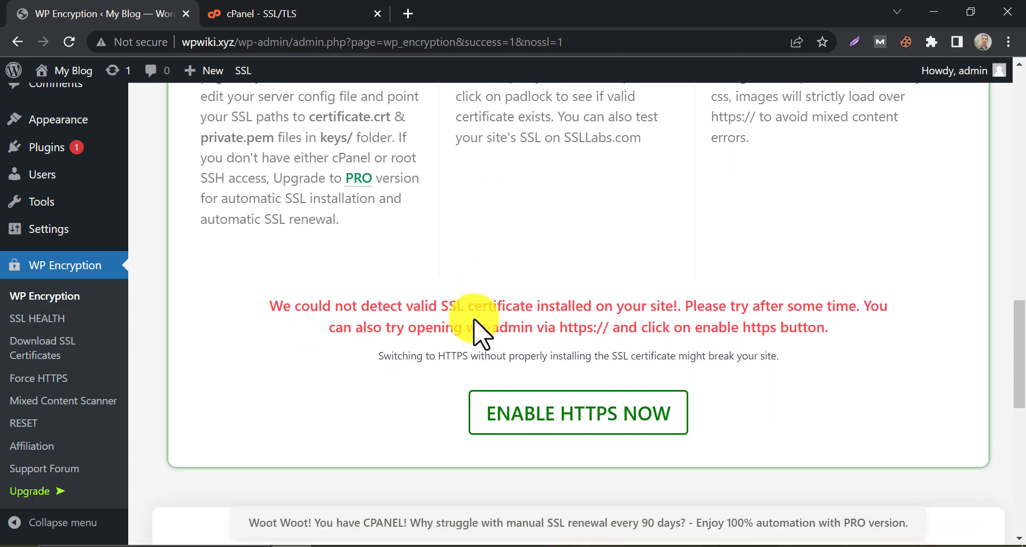
left_click(526, 427)
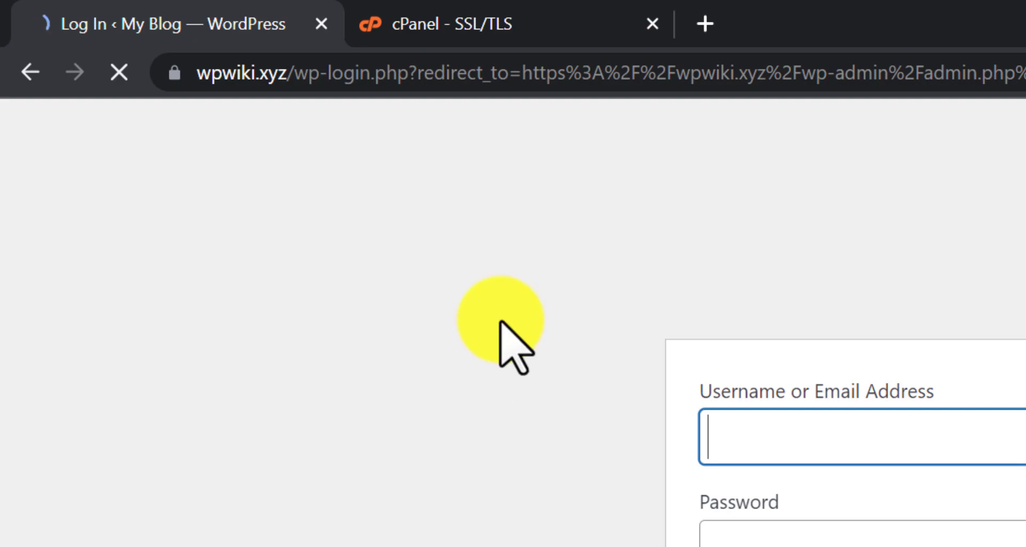
Check the padlock shows a secure connection, then log back in over HTTPS.
left_click(174, 73)
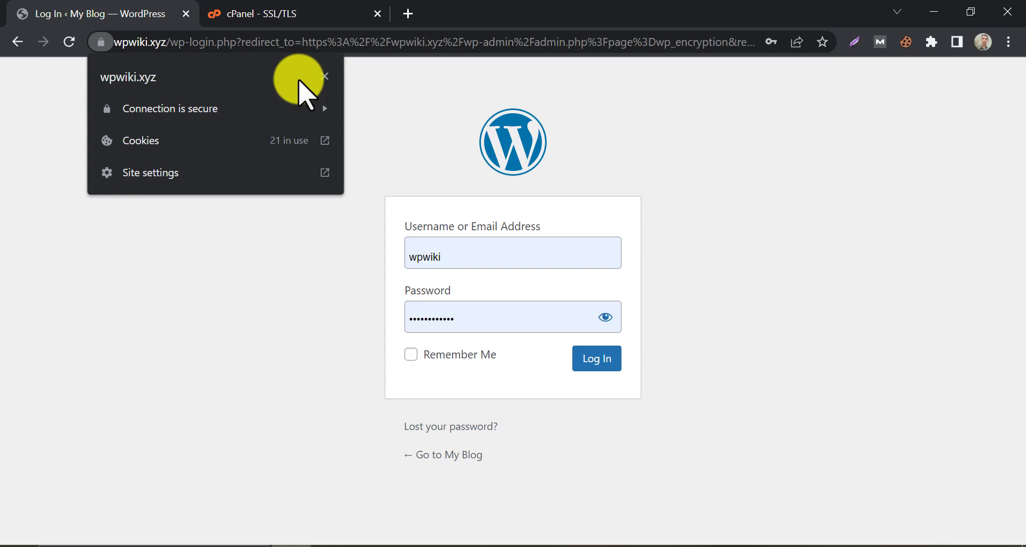
left_click(324, 76)
left_click(452, 319)
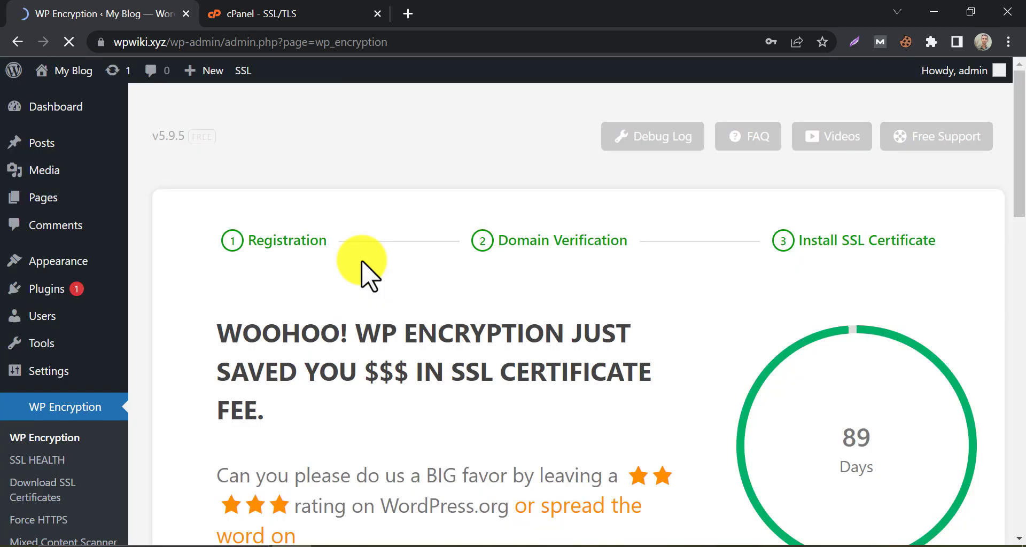
scroll(345, 266, "down", 3)
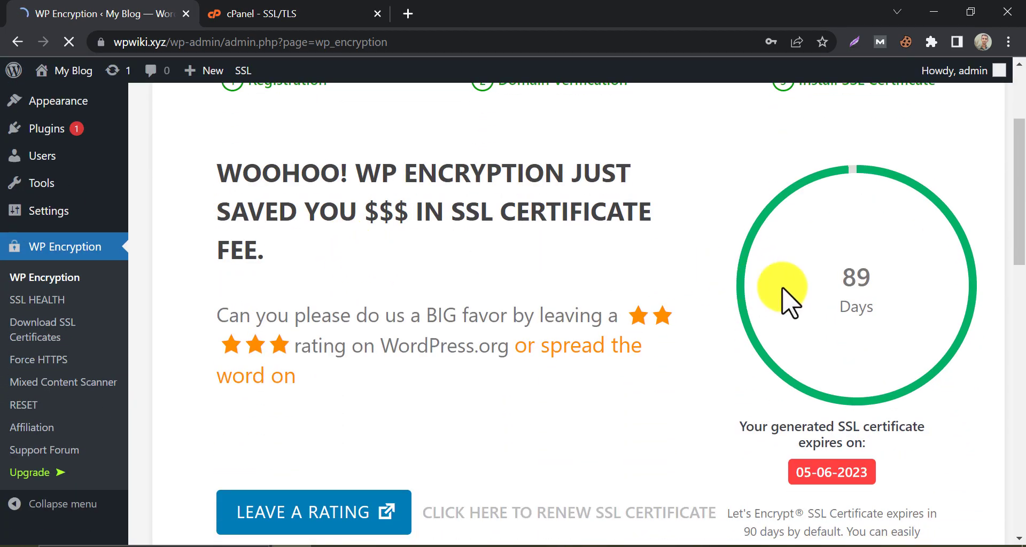
scroll(669, 326, "down", 6)
scroll(748, 331, "up", 6)
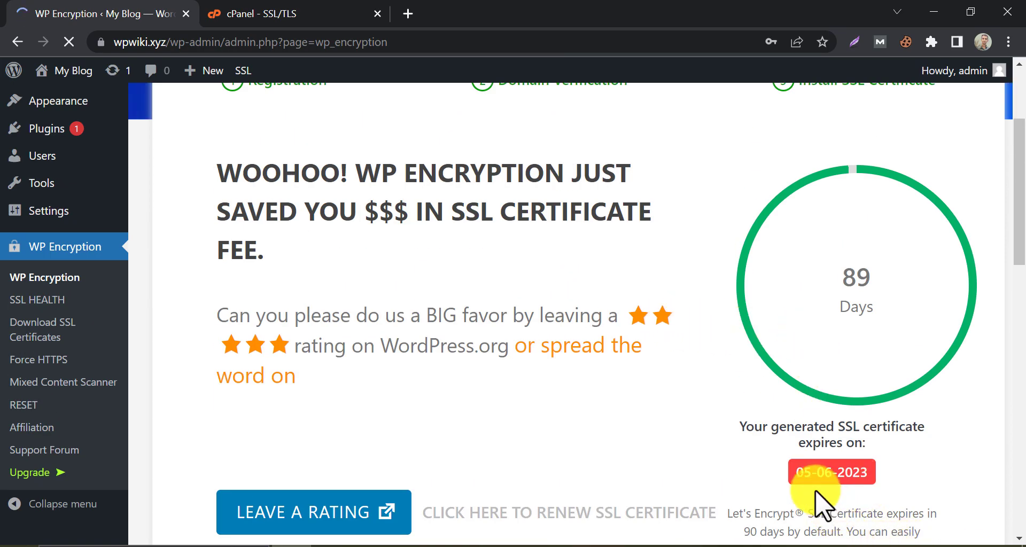
left_click_drag(804, 472, 848, 479)
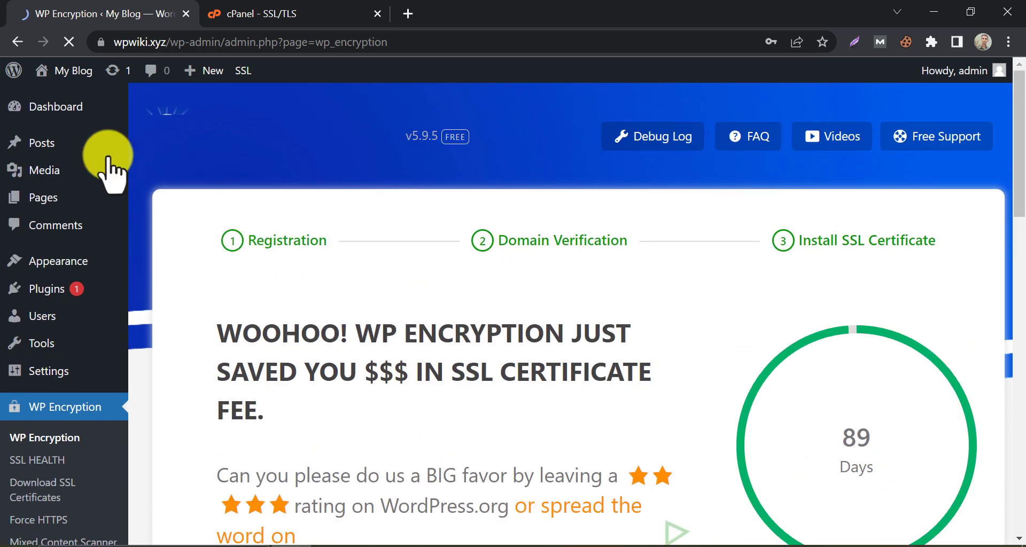
right_click(73, 93)
left_click(102, 127)
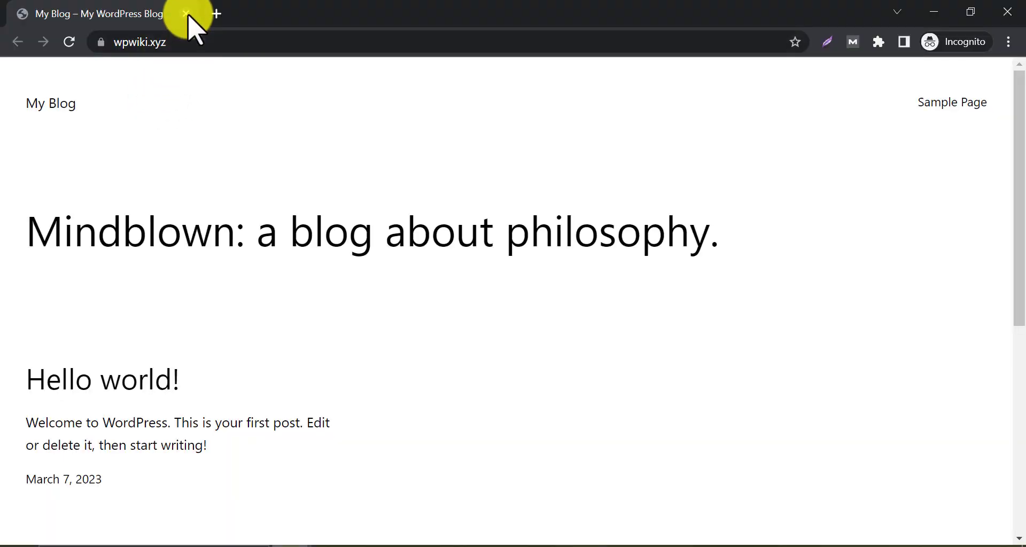
left_click(185, 14)
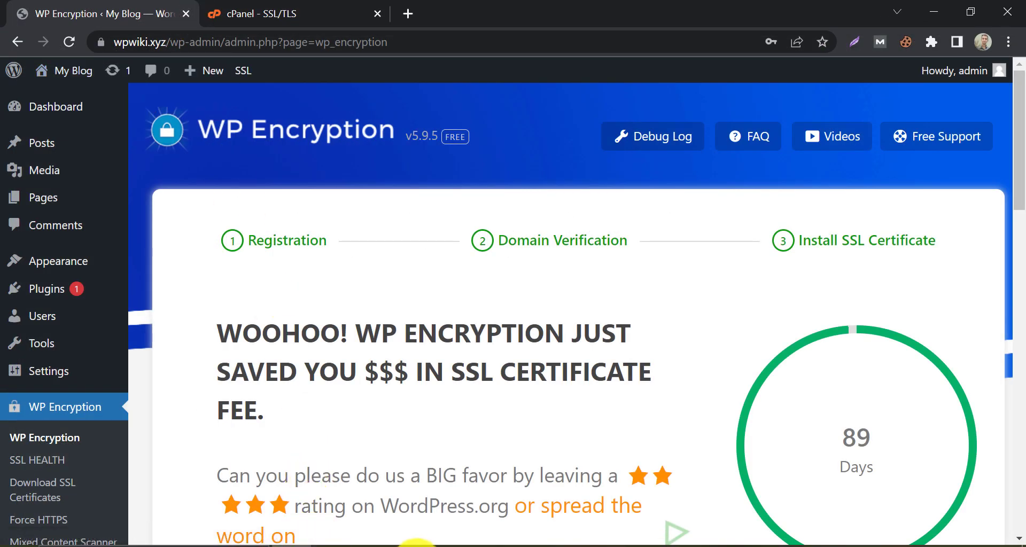